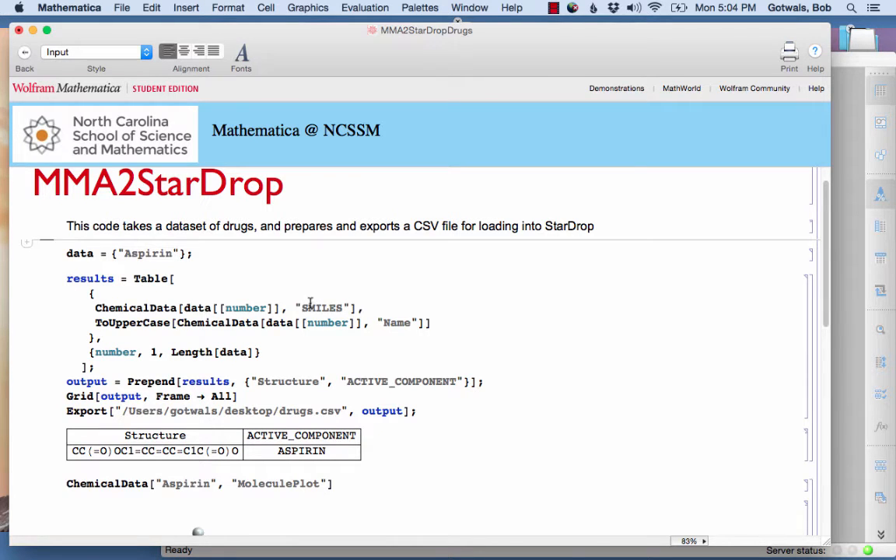
Examine the SMILES and ToUpperCase parts of the Table code and the aspirin structure string in the output grid.
drag(302, 307, 345, 307)
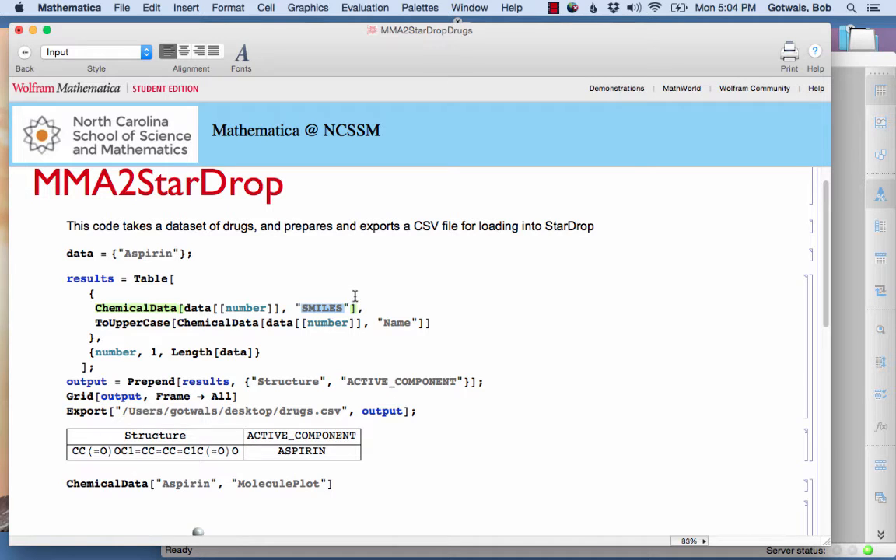
click(357, 295)
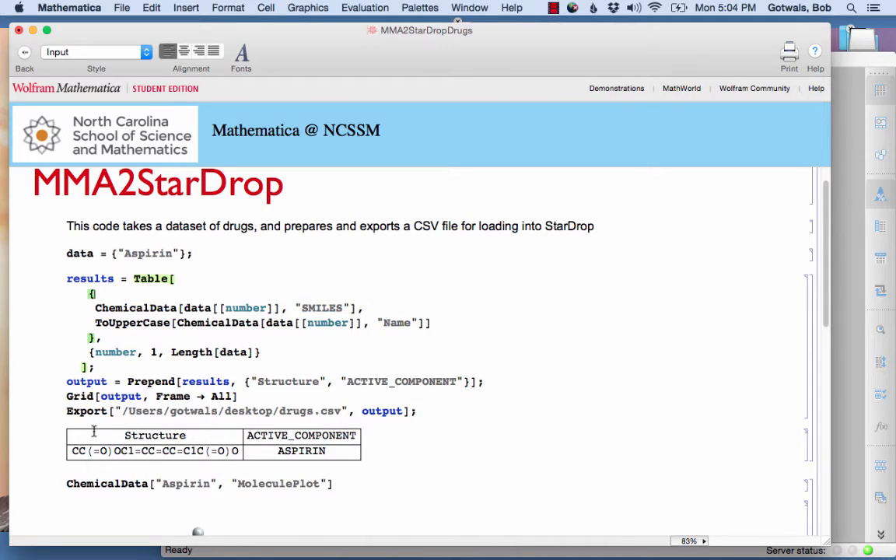
double_click(82, 454)
drag(82, 454, 236, 450)
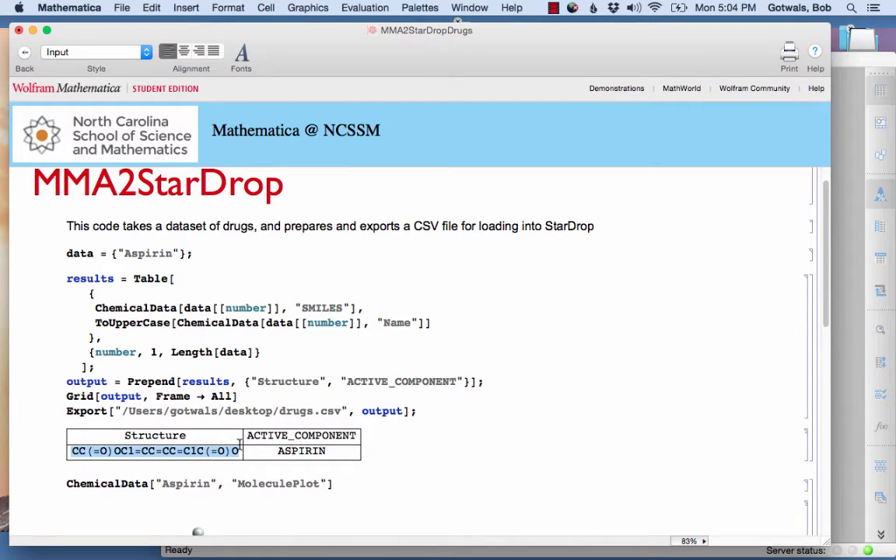
click(399, 333)
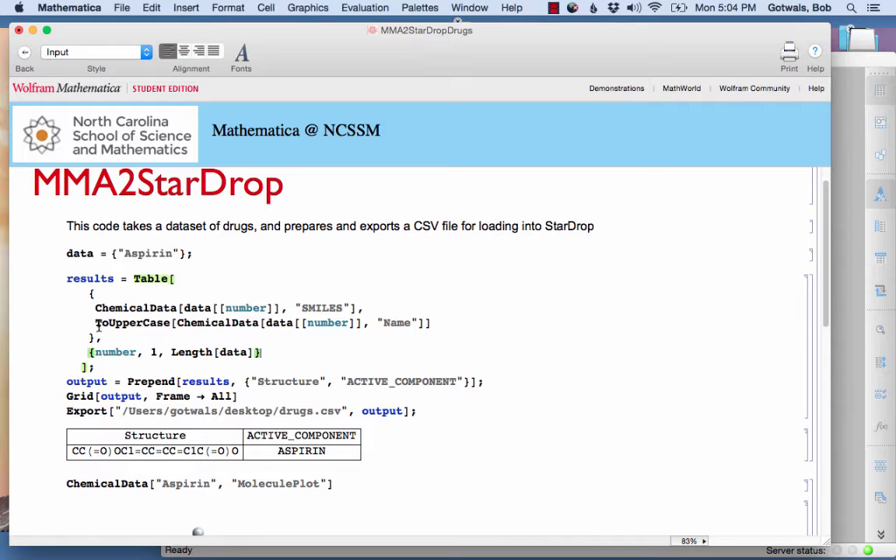
drag(94, 323, 178, 325)
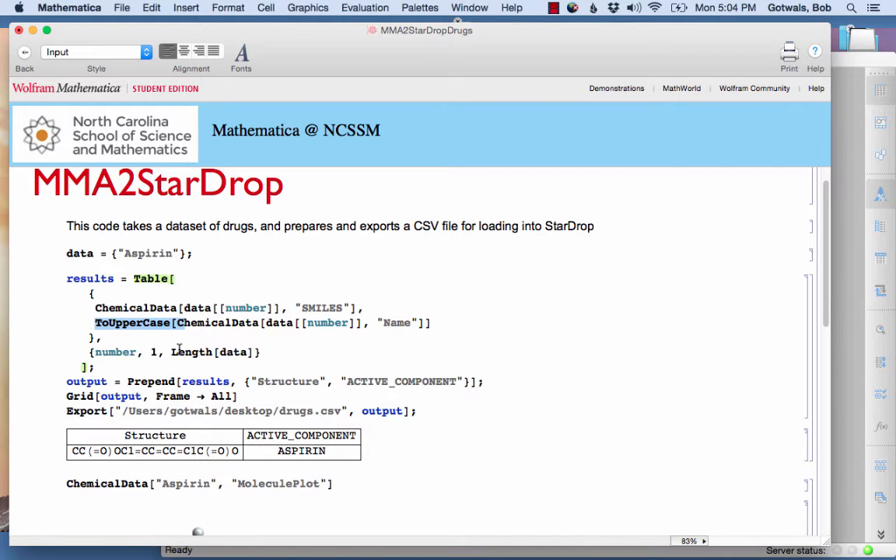
click(180, 352)
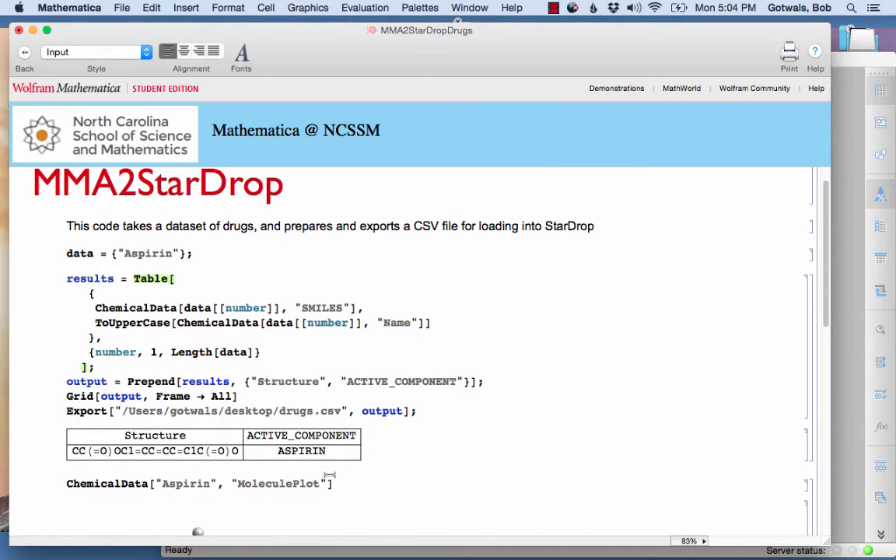
Switch to StarDrop, enlarge and reposition its window, and widen the models pane until all section names are readable.
mouse_move(167, 554)
click(257, 541)
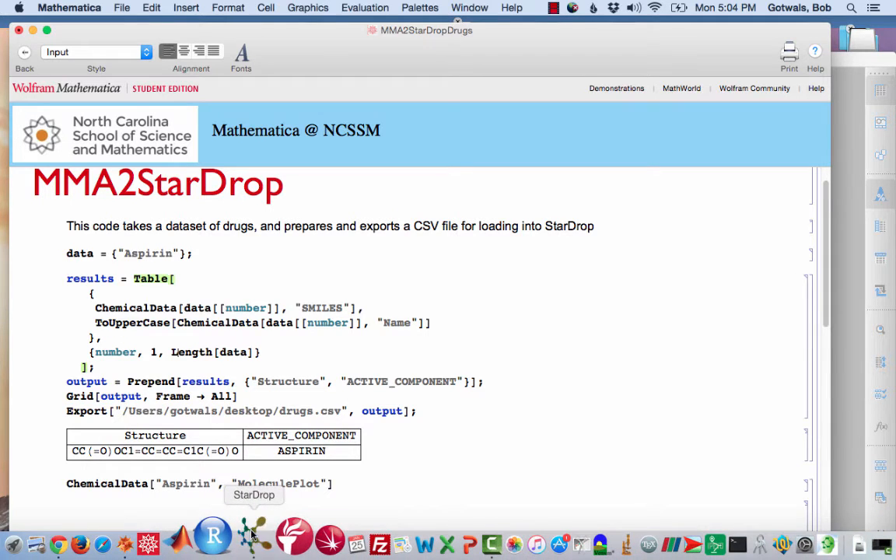
drag(309, 60, 142, 28)
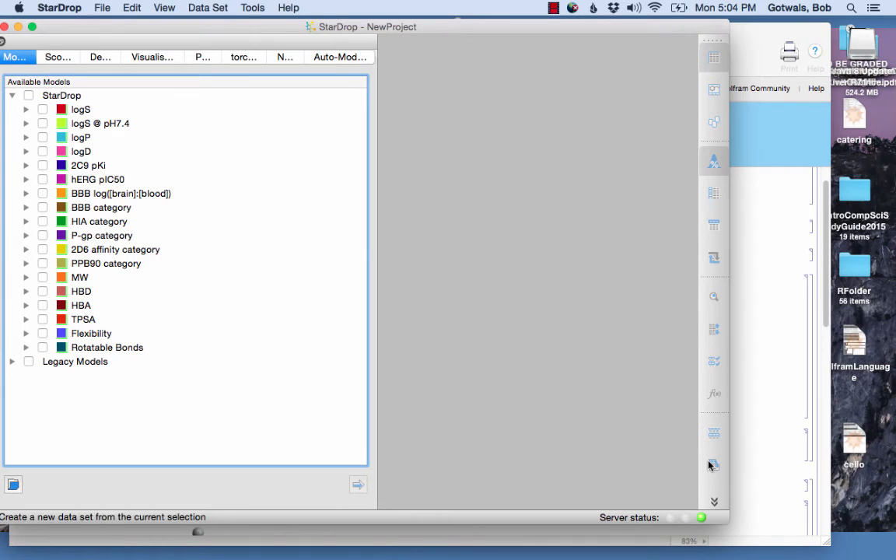
drag(727, 522, 844, 536)
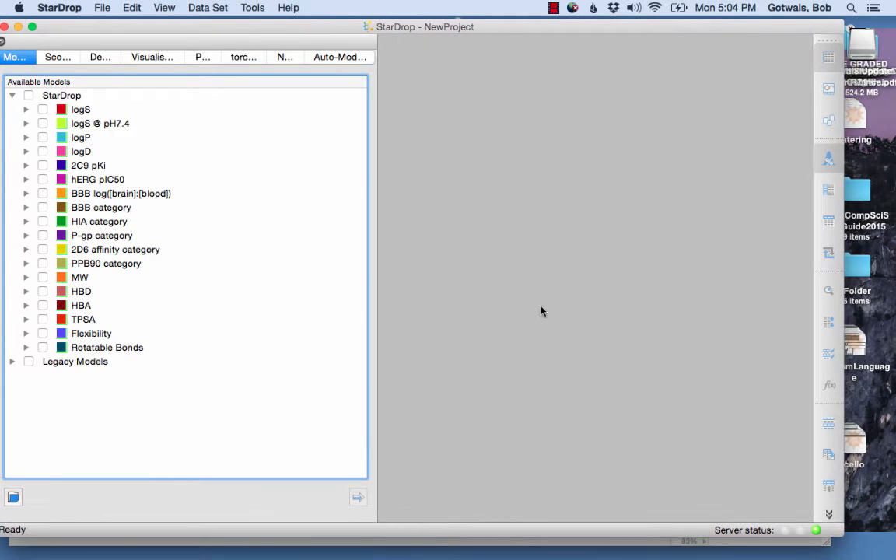
drag(370, 319, 508, 330)
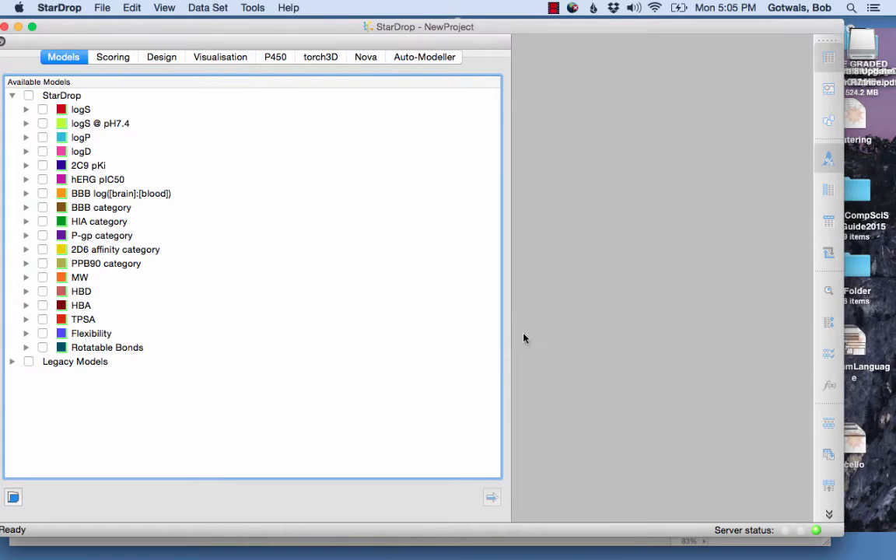
drag(248, 37, 277, 37)
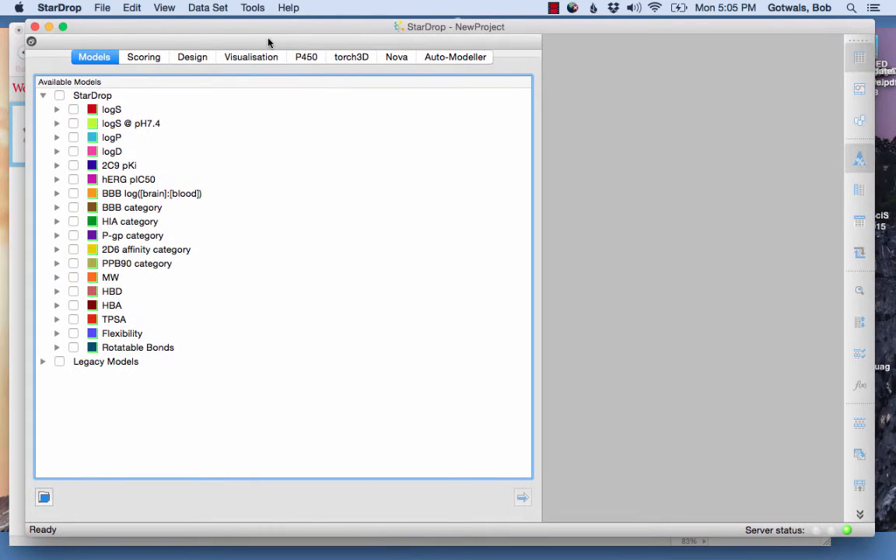
Import drugs.csv from the Desktop, keeping Structure as Molecule, ACTIVE_COMPONENT as Text and salt removal enabled.
click(110, 10)
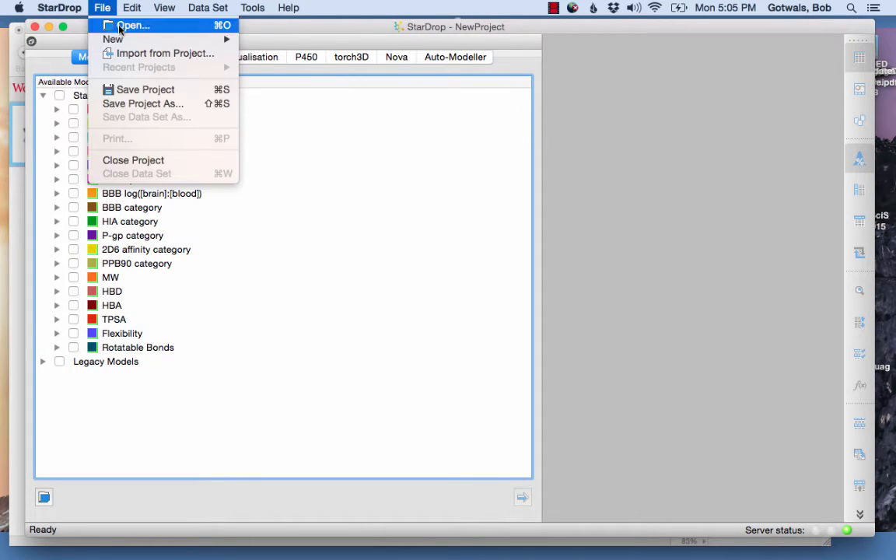
click(124, 25)
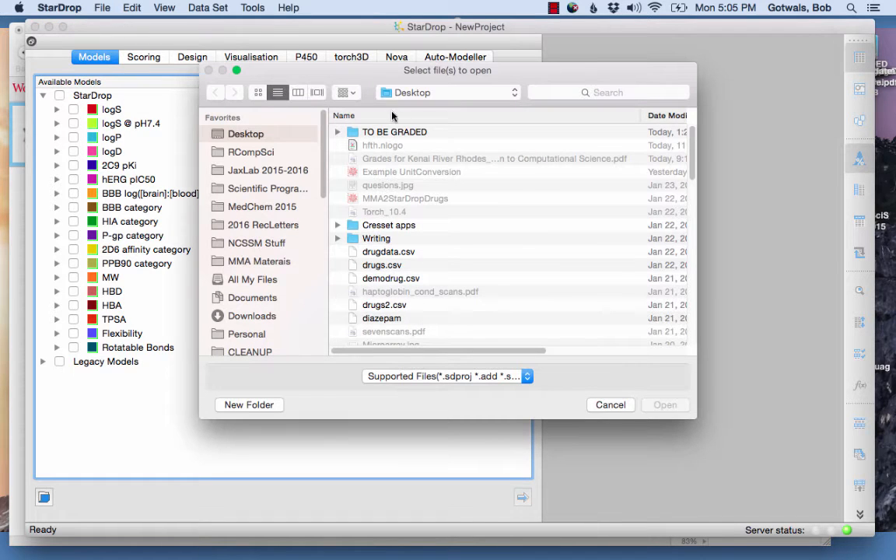
click(394, 266)
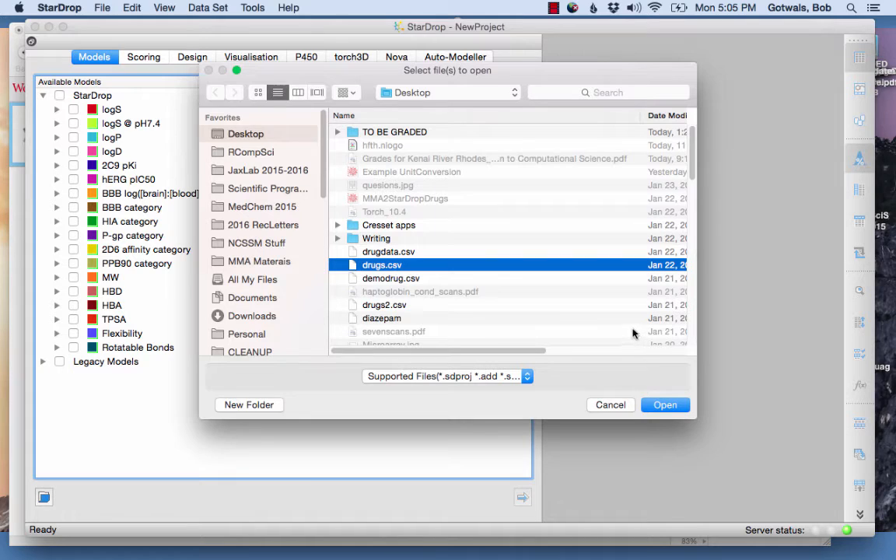
click(666, 405)
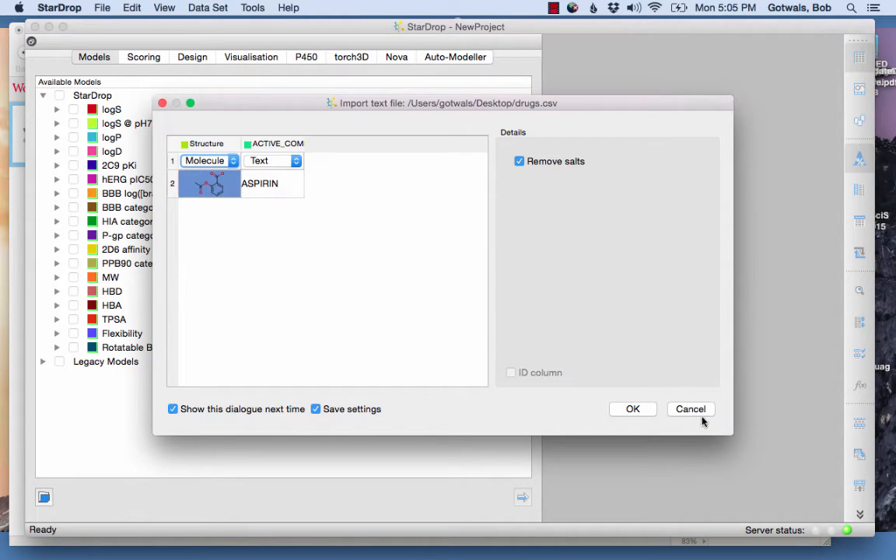
click(631, 410)
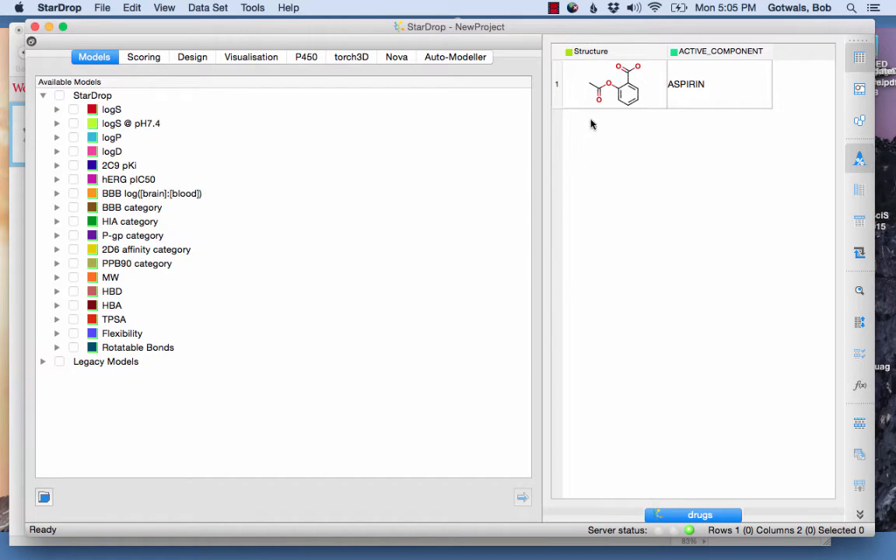
Select the aspirin row and run all models of the StarDrop group on it.
click(558, 85)
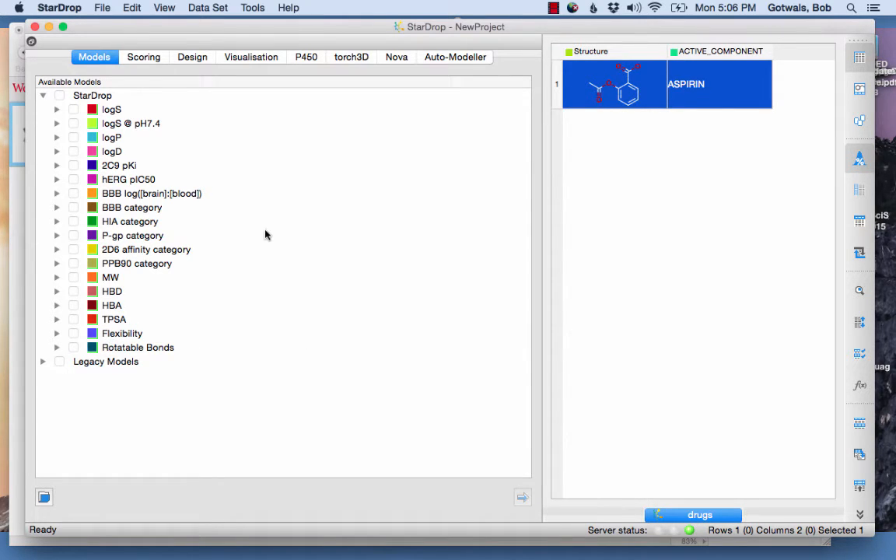
click(60, 95)
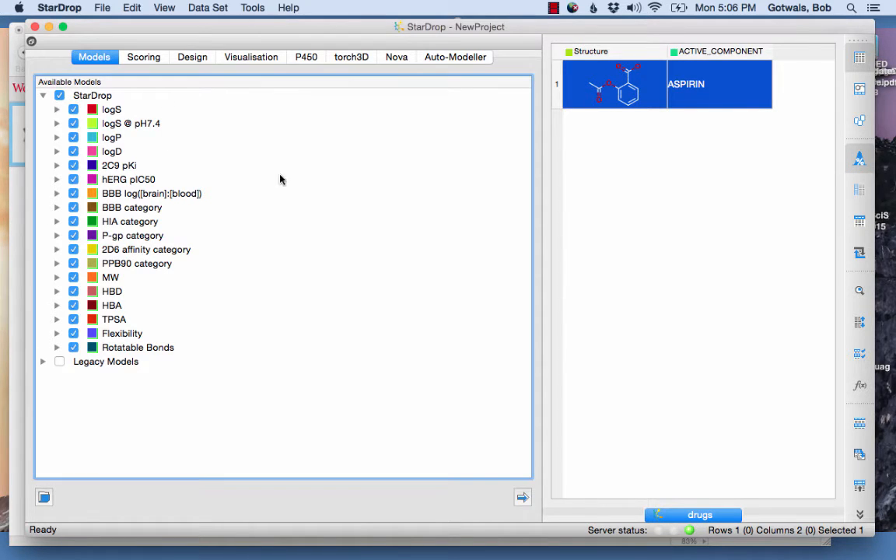
click(522, 498)
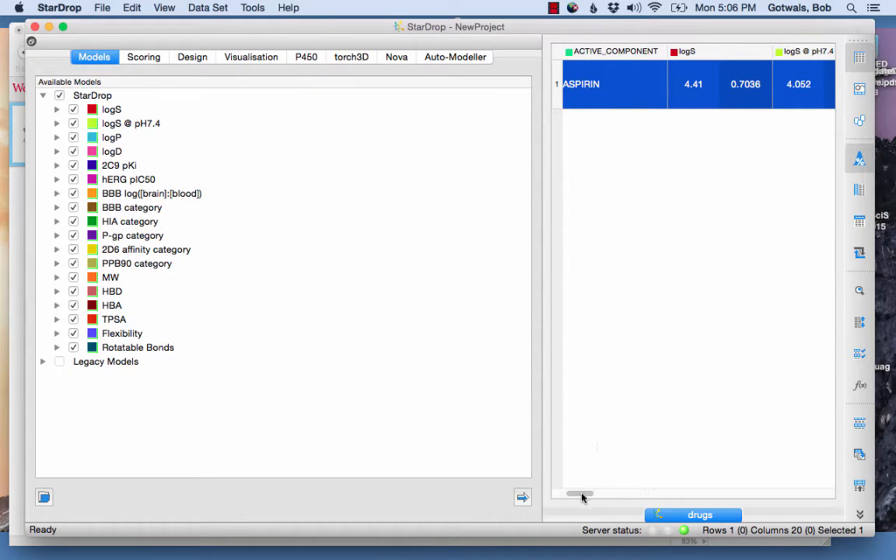
Review aspirin's predicted properties across the table columns and in the molecule card view, ending back in the table.
drag(581, 497, 749, 495)
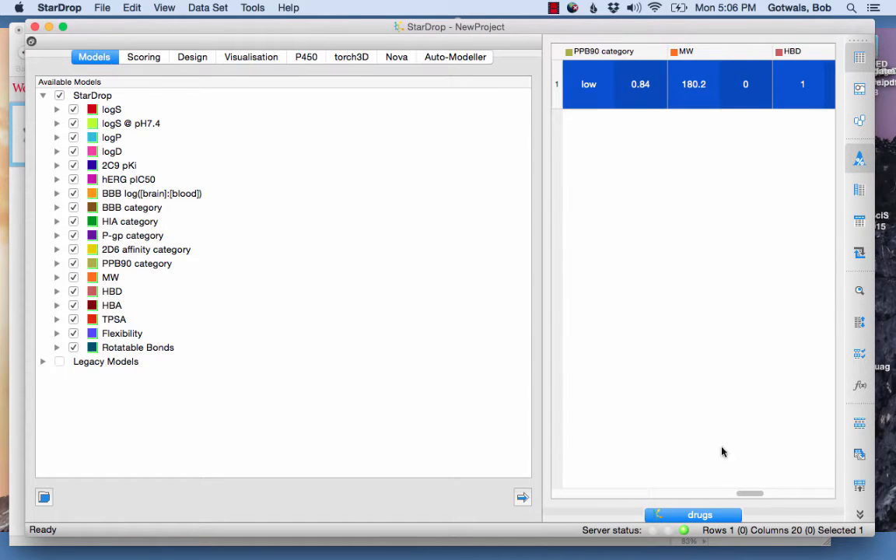
click(860, 89)
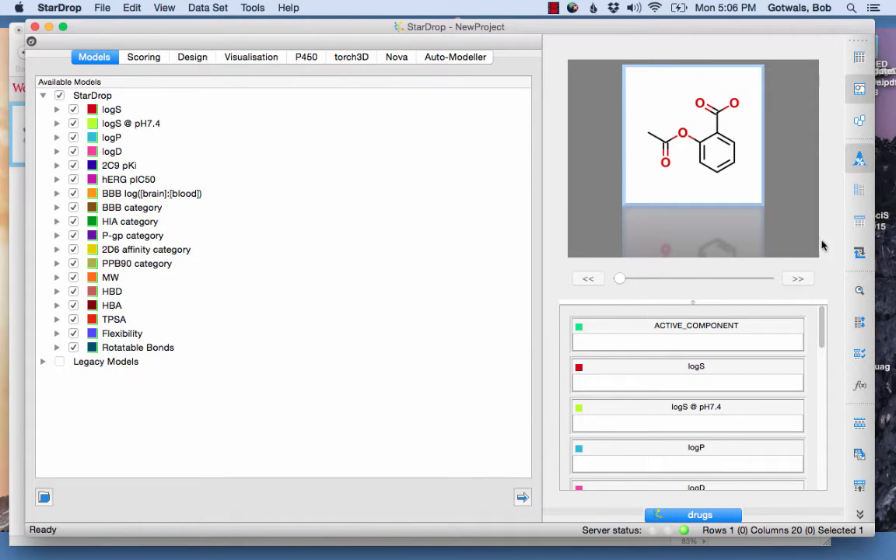
scroll(821, 344, down, 2)
drag(821, 345, 808, 193)
click(860, 58)
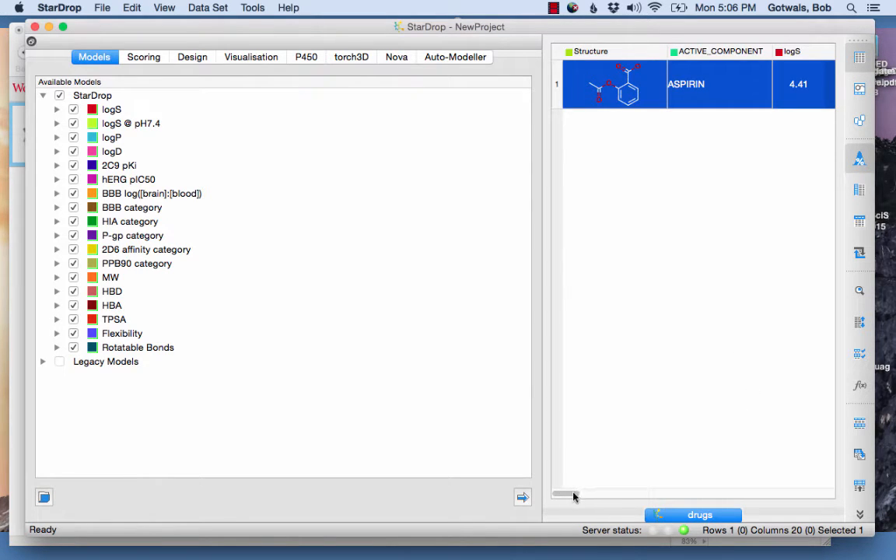
drag(574, 495, 512, 488)
Score aspirin with the Lipinski Rule of Five profile, accepting the columns that have zero uncertainty.
click(140, 57)
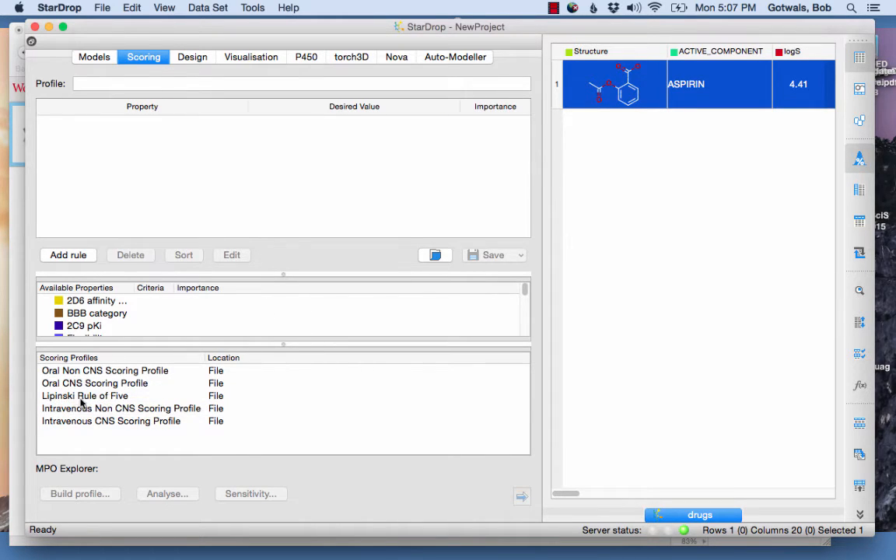
click(77, 396)
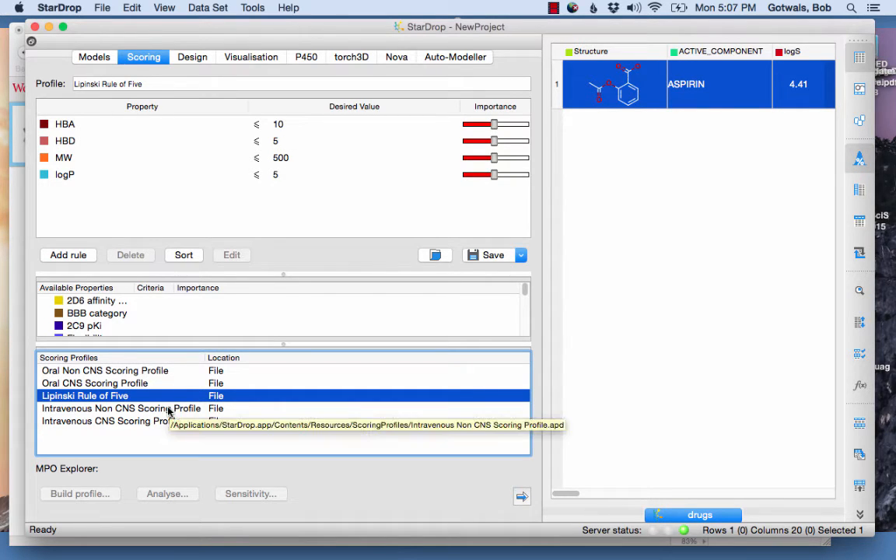
click(115, 410)
click(119, 422)
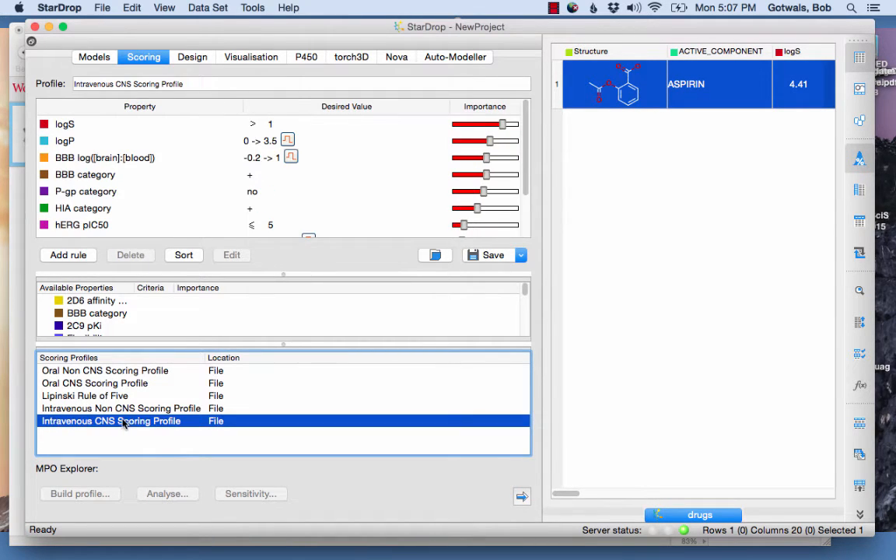
click(114, 398)
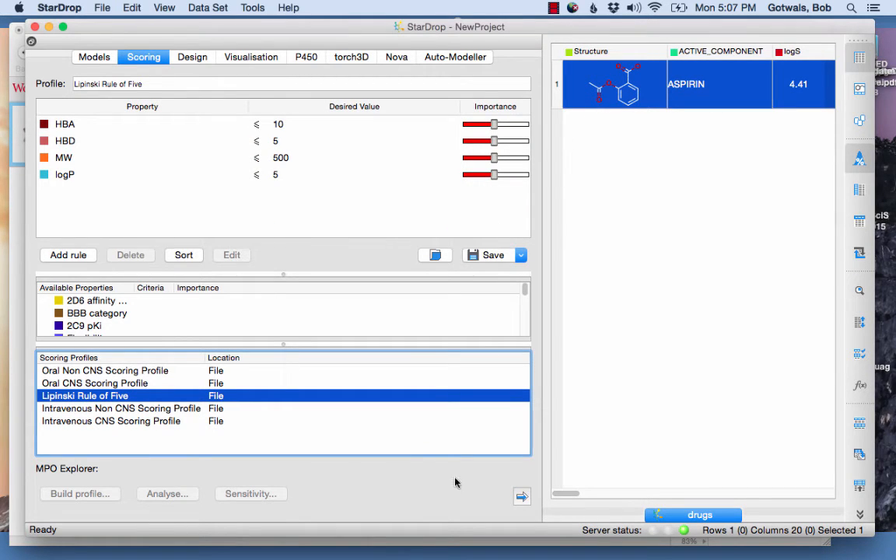
click(522, 499)
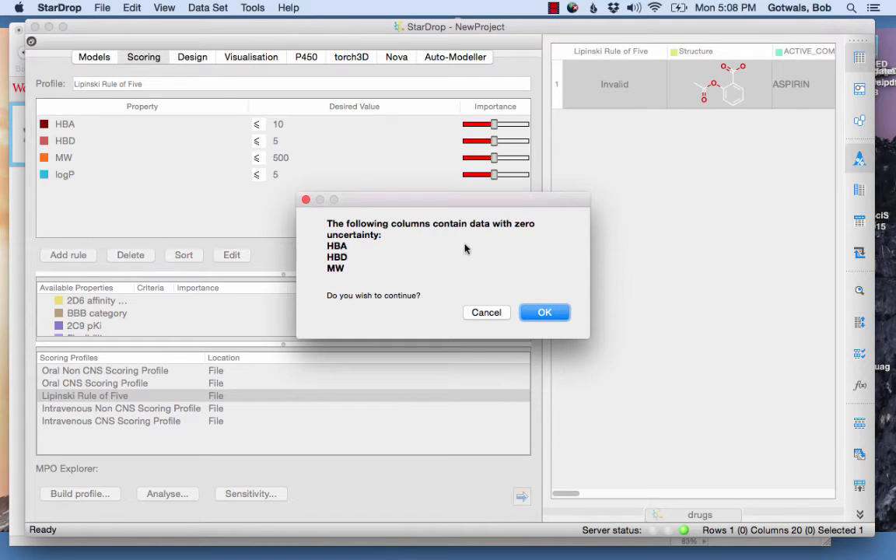
click(552, 312)
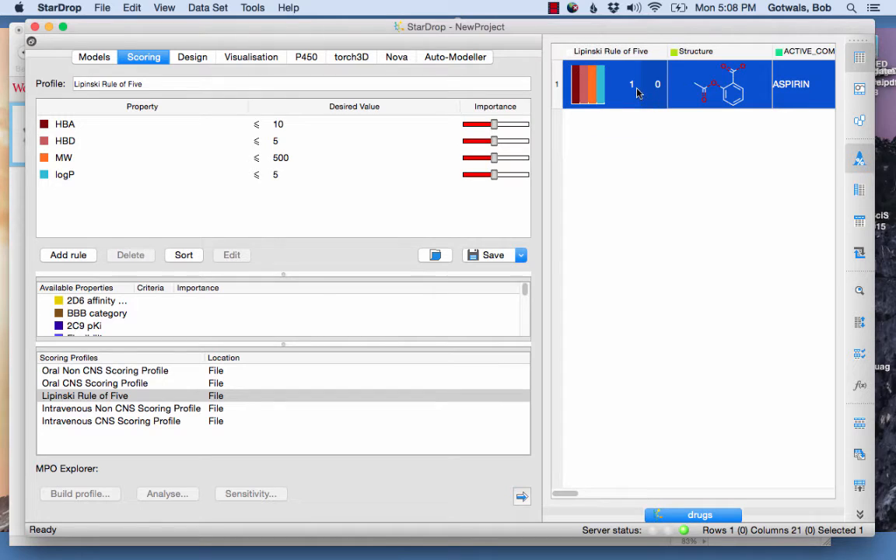
Score aspirin with the Oral CNS Scoring Profile after looking over its properties and importance settings.
mouse_move(640, 101)
click(144, 384)
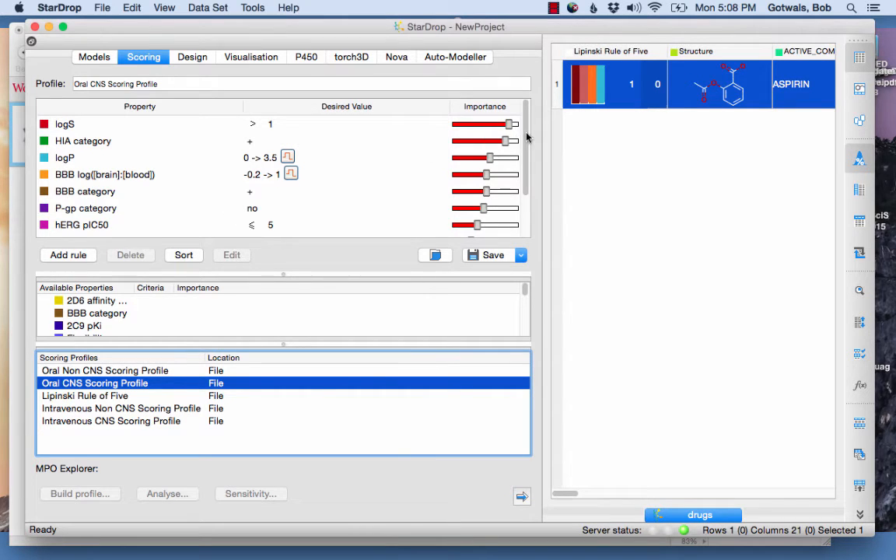
drag(526, 136, 522, 84)
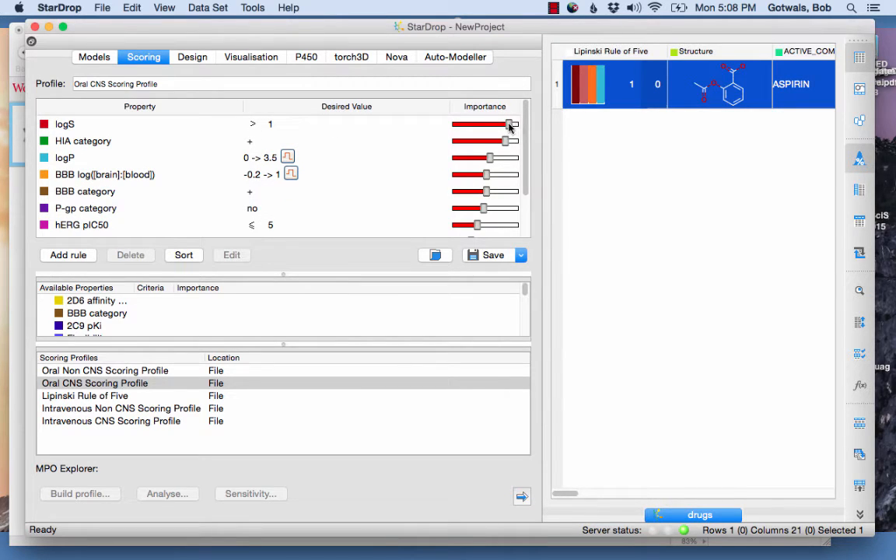
mouse_move(510, 127)
click(522, 498)
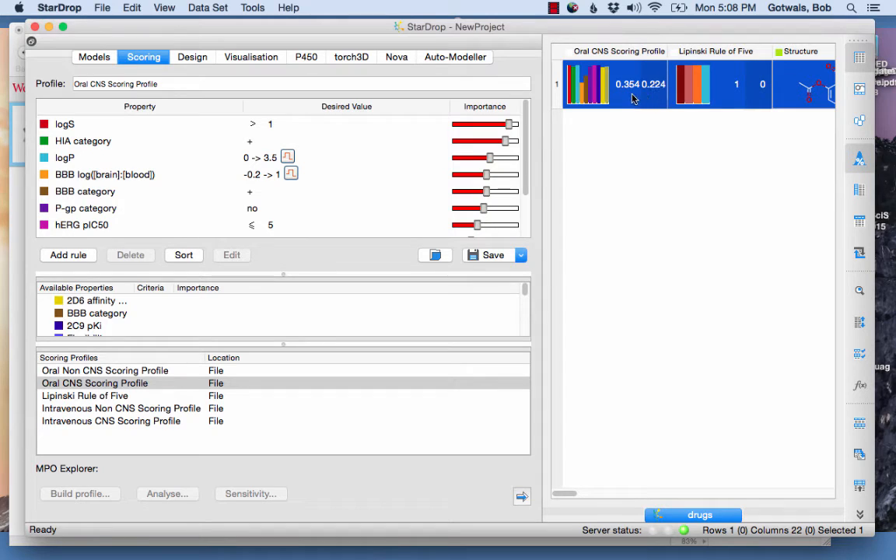
Score aspirin with the Oral Non CNS Scoring Profile and the Intravenous Non CNS Scoring Profile.
double_click(133, 372)
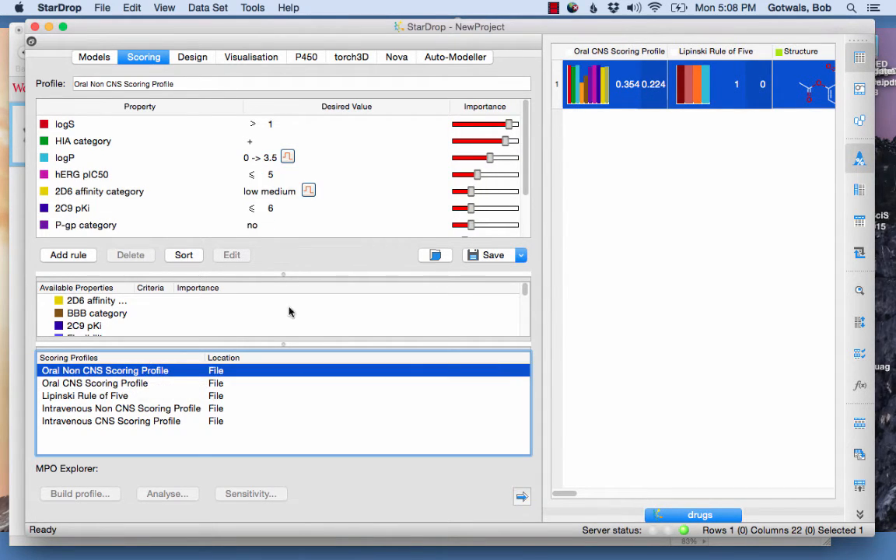
click(521, 498)
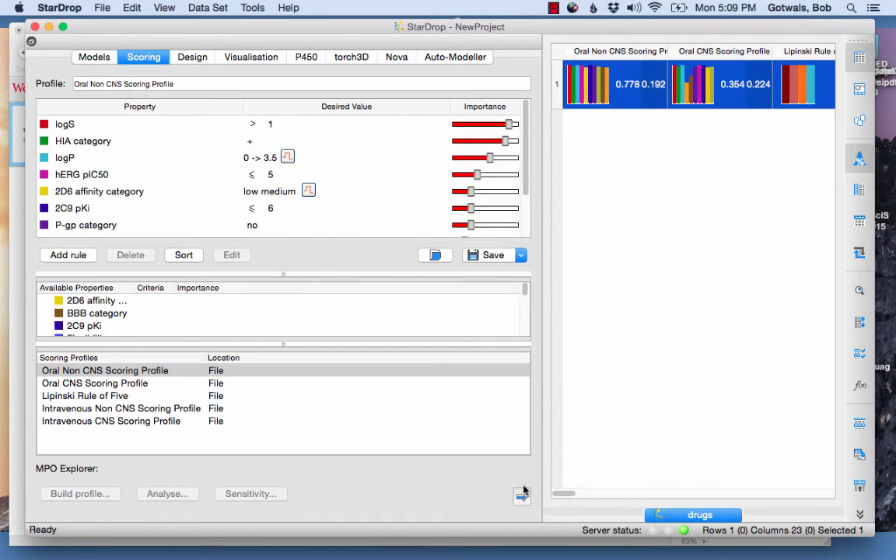
click(192, 409)
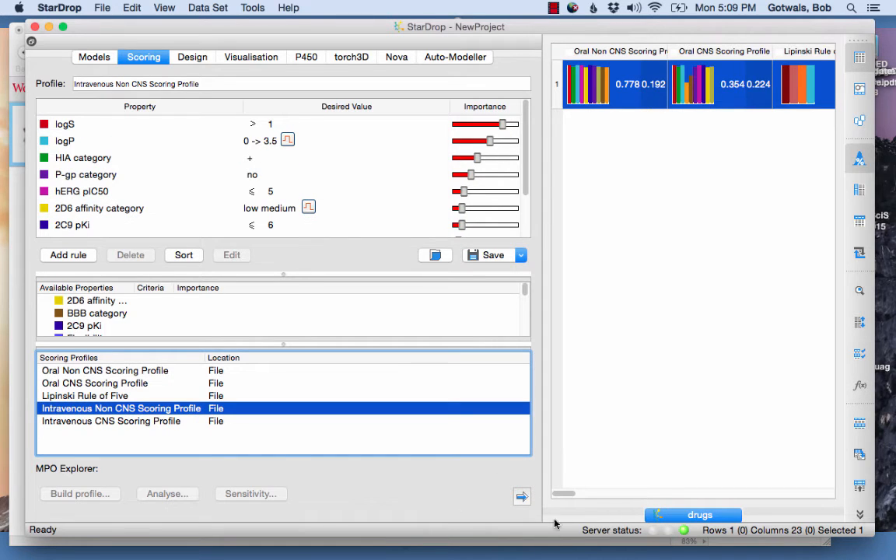
click(522, 498)
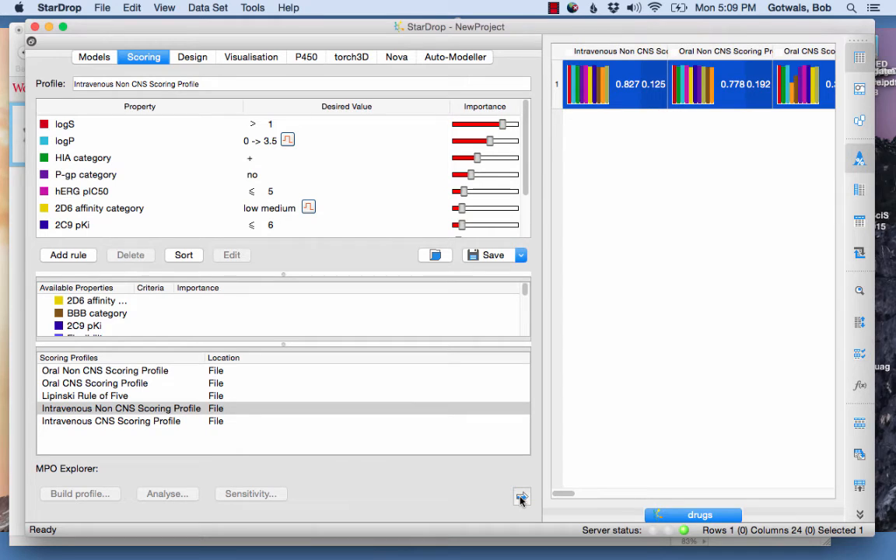
Score aspirin with the Intravenous CNS Scoring Profile and look over the scores in the card view, ending back in the table.
click(187, 421)
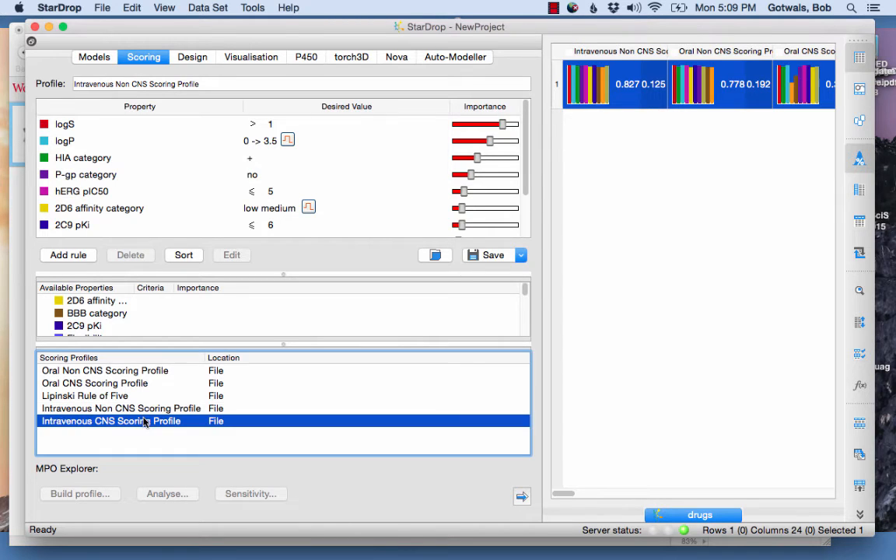
click(522, 499)
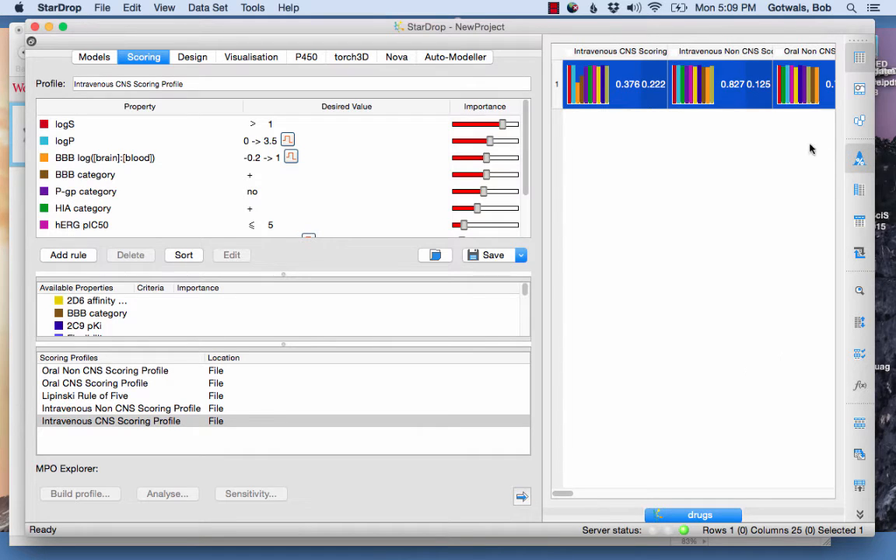
click(860, 88)
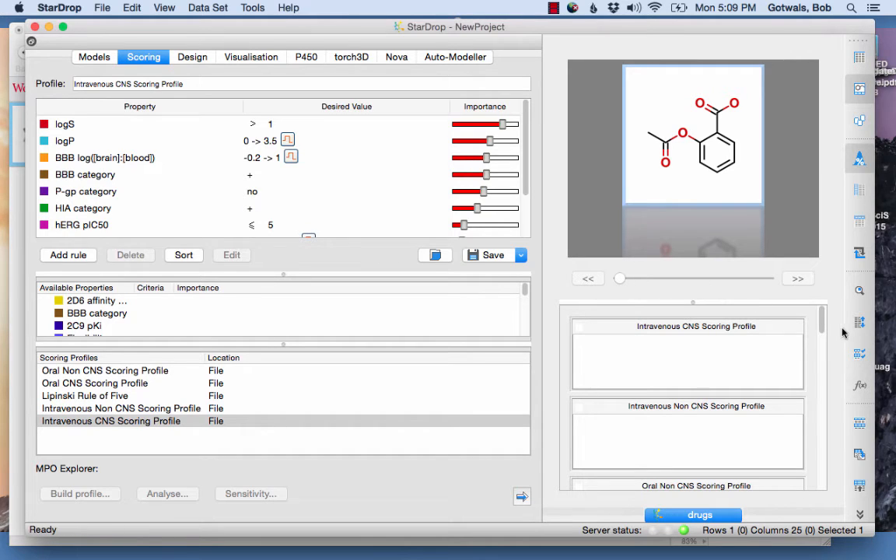
scroll(813, 420, down, 10)
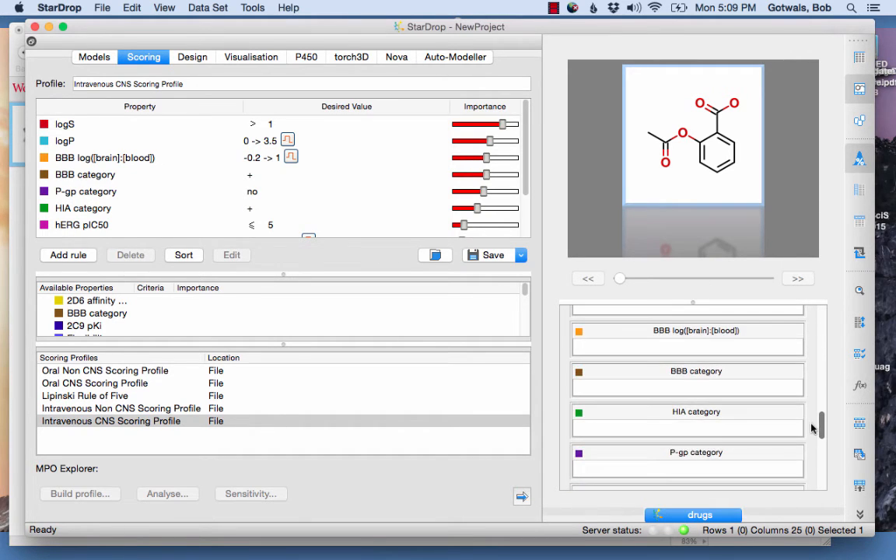
scroll(813, 428, up, 10)
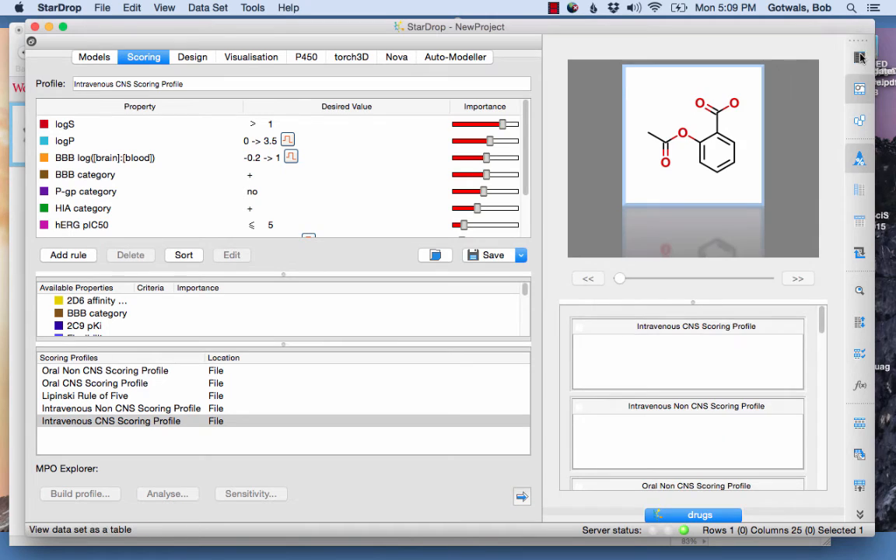
click(860, 57)
Look over aspirin's results in the Design module and plot the Intravenous CNS Scoring Profile as a histogram.
click(204, 59)
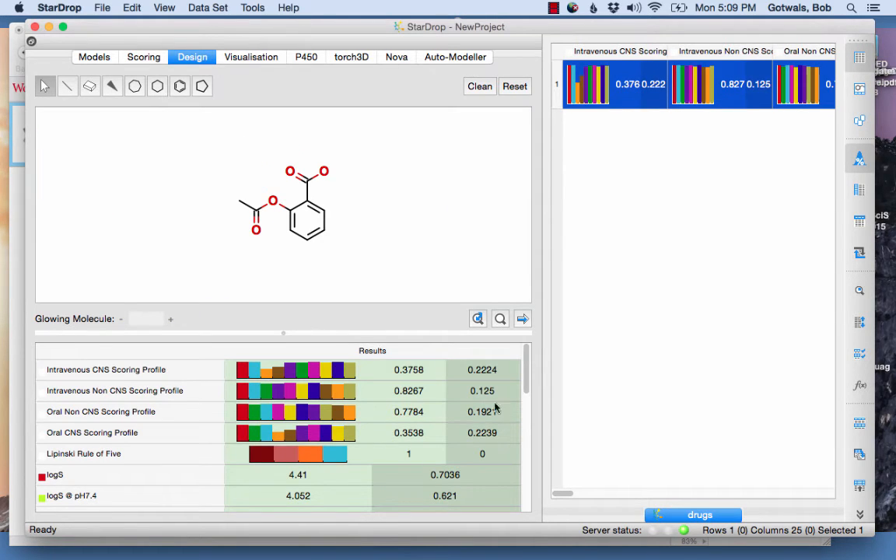
drag(525, 374, 536, 340)
click(242, 60)
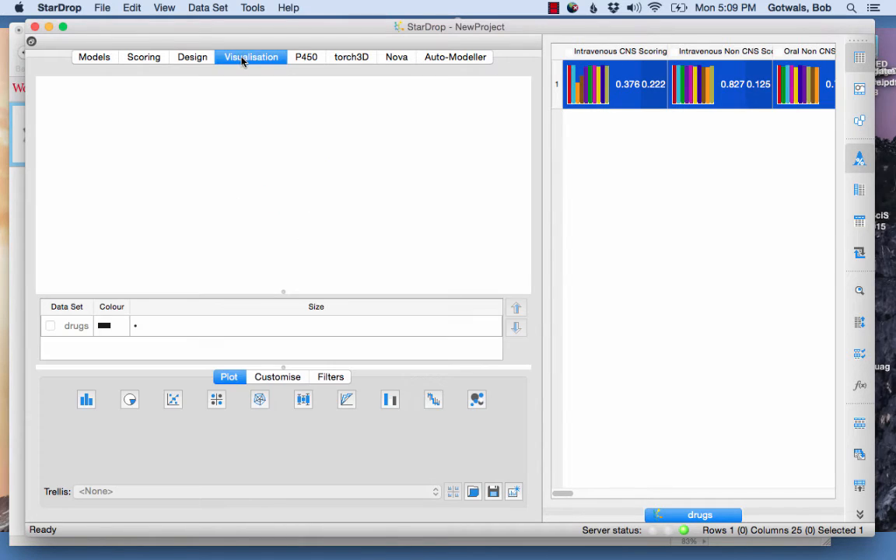
click(86, 401)
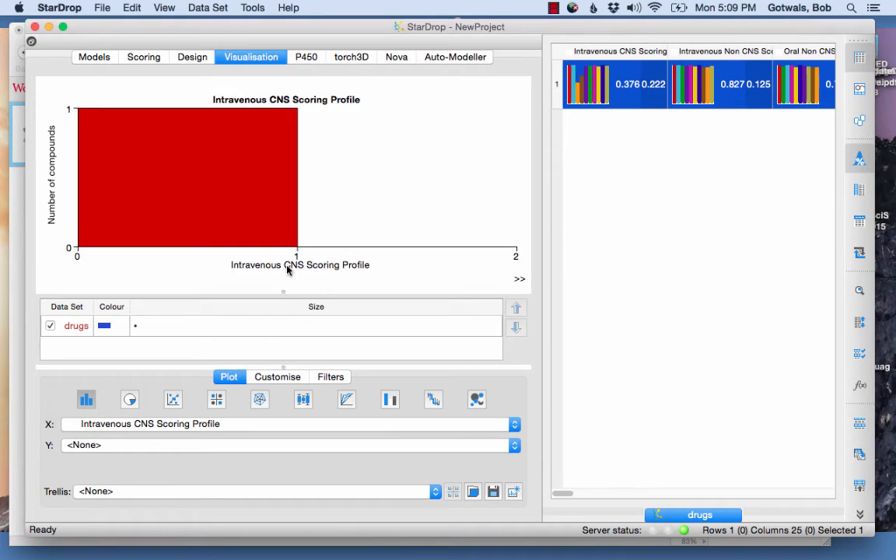
Run the P450 metabolism prediction for aspirin and review the predicted sites for each isoform from 3A4 to 1A2.
click(306, 58)
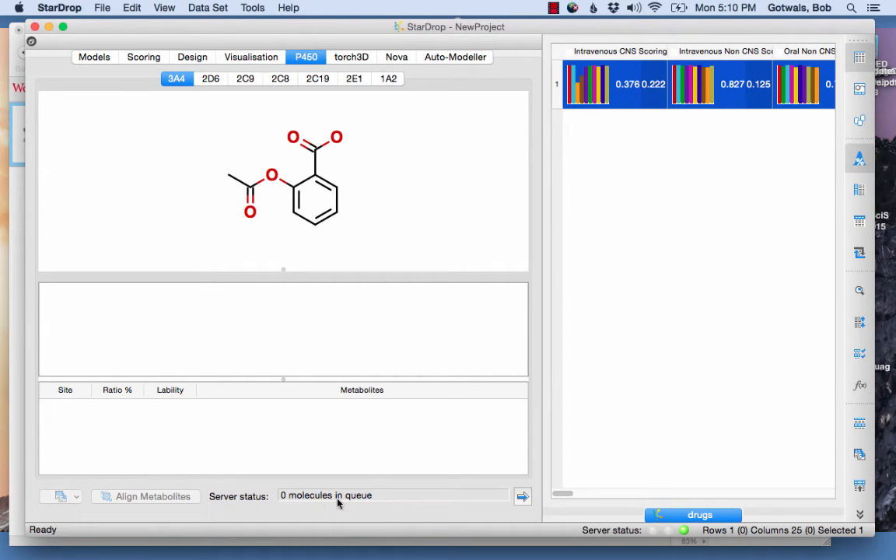
click(522, 499)
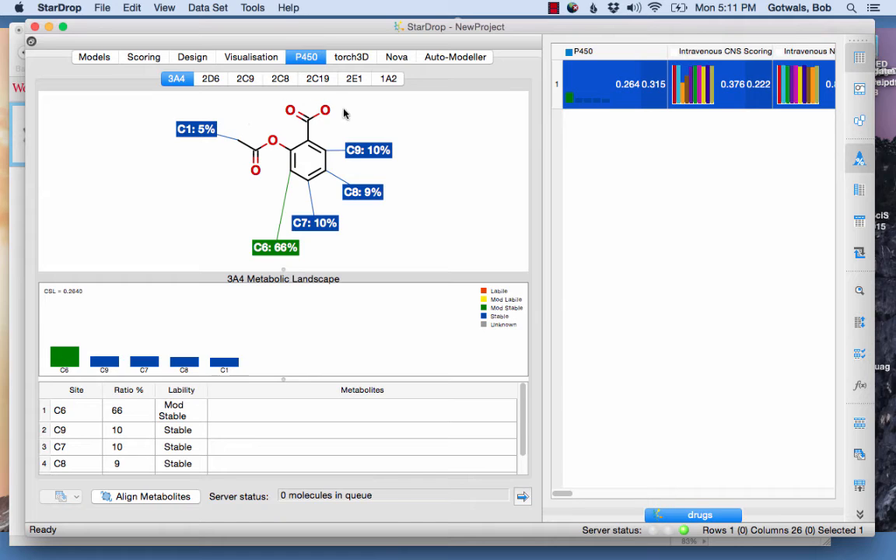
click(211, 80)
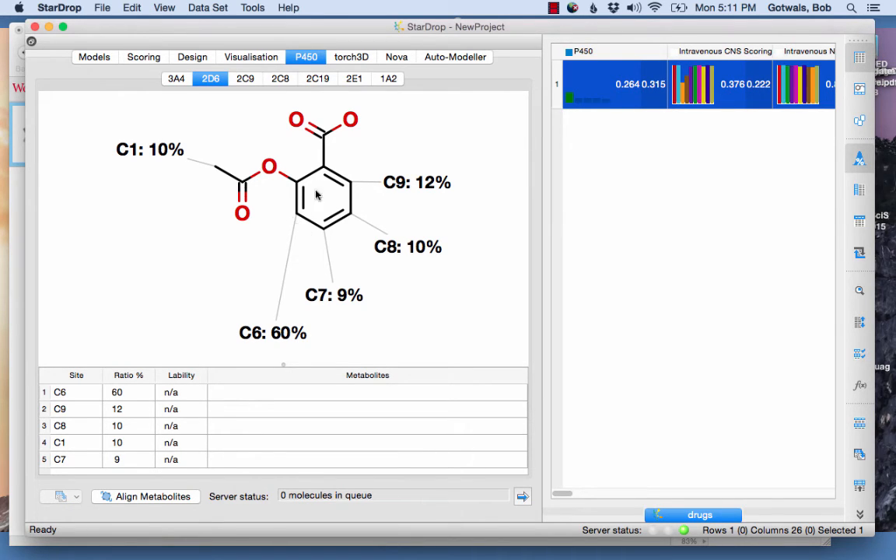
click(245, 81)
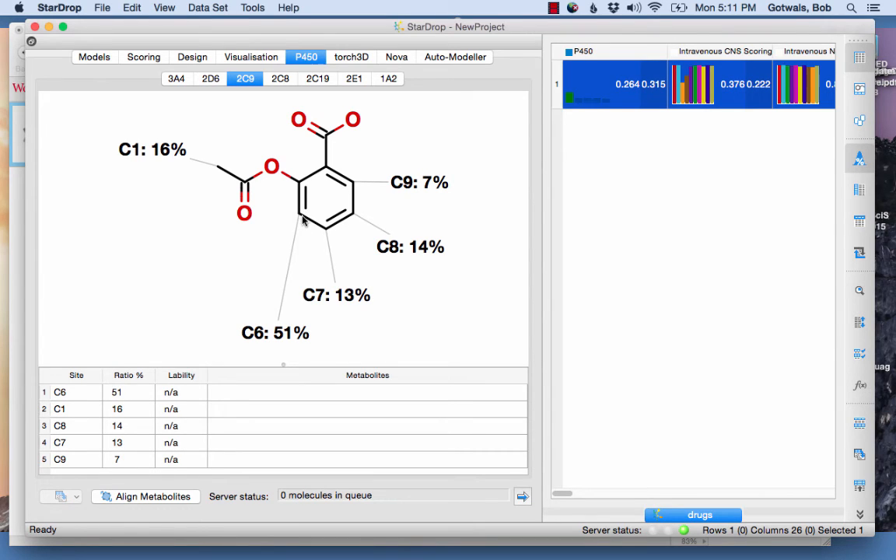
click(280, 79)
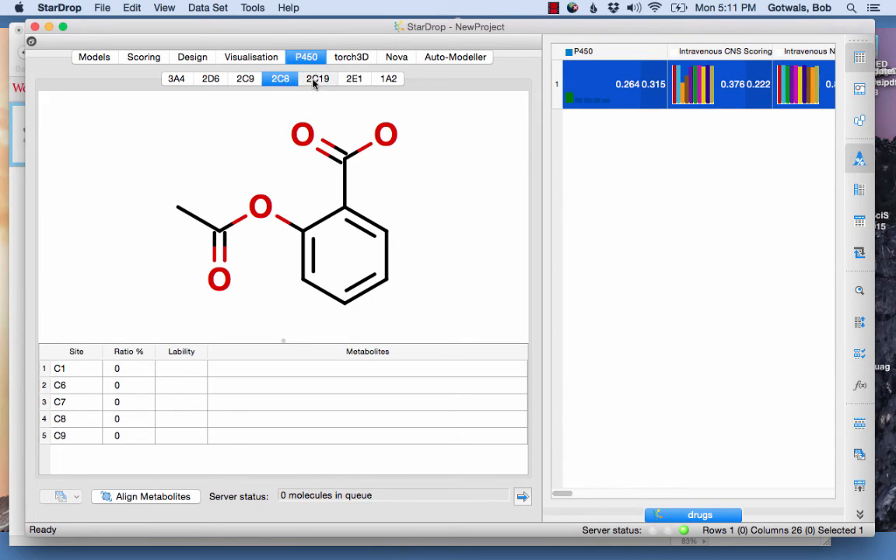
click(314, 82)
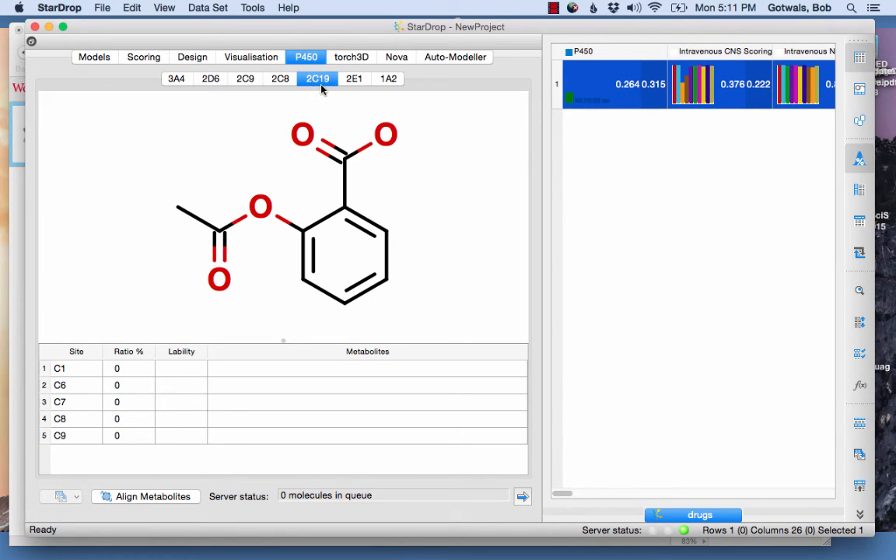
click(356, 82)
click(386, 81)
click(175, 80)
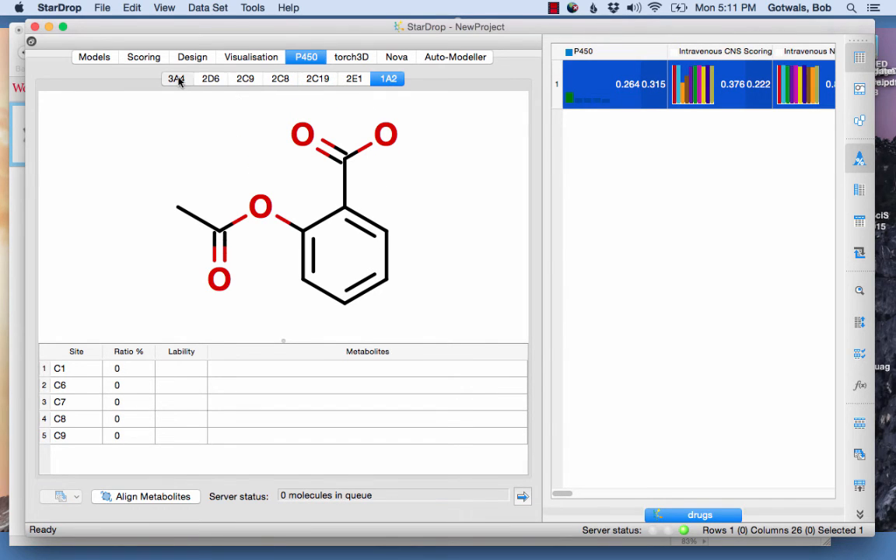
Start a Nova Ideas Generation run with the whole unmasked aspirin structure as input, after glancing at torch3D.
click(357, 61)
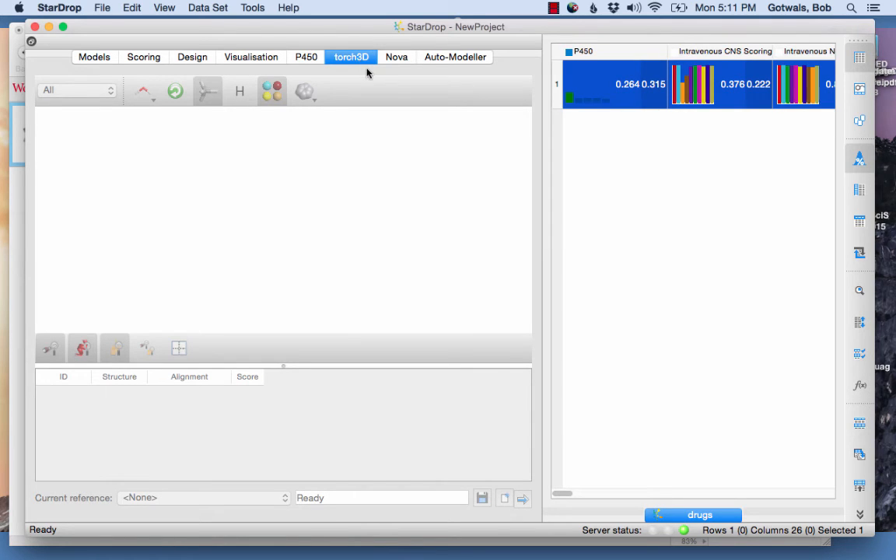
click(399, 61)
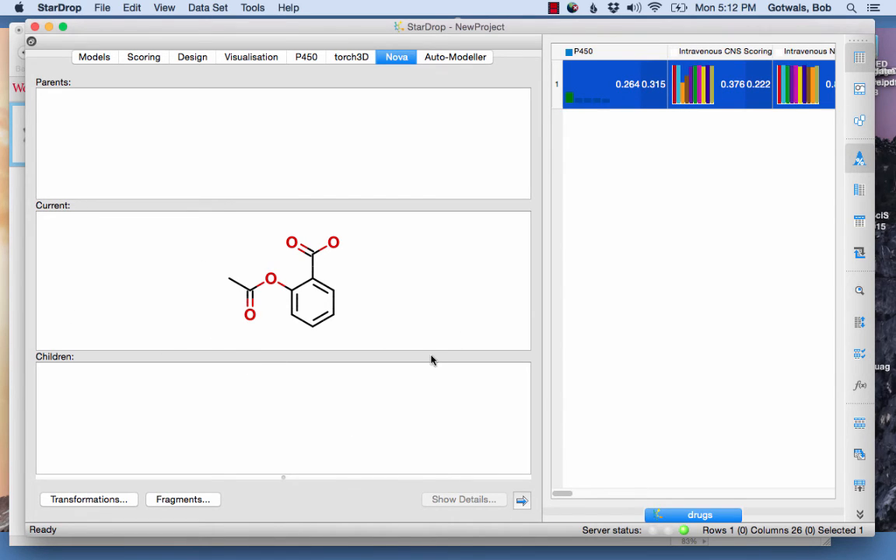
click(521, 502)
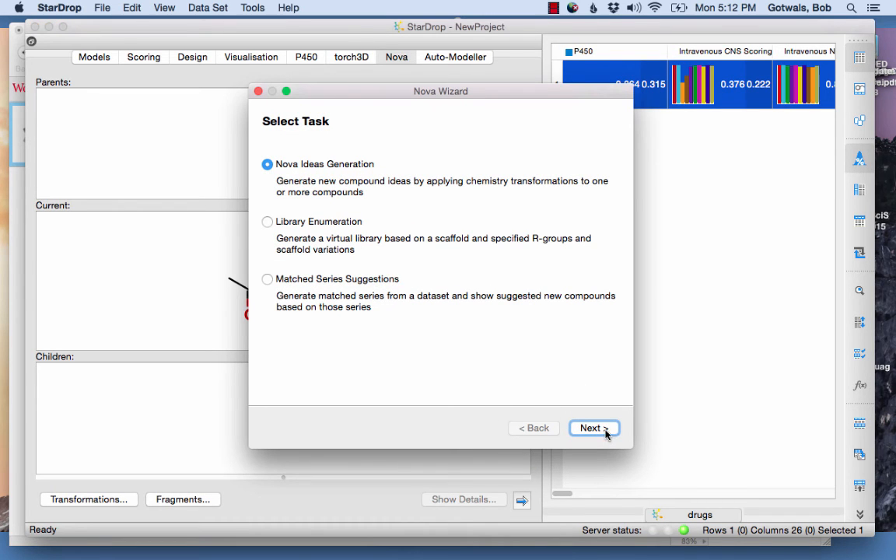
click(606, 434)
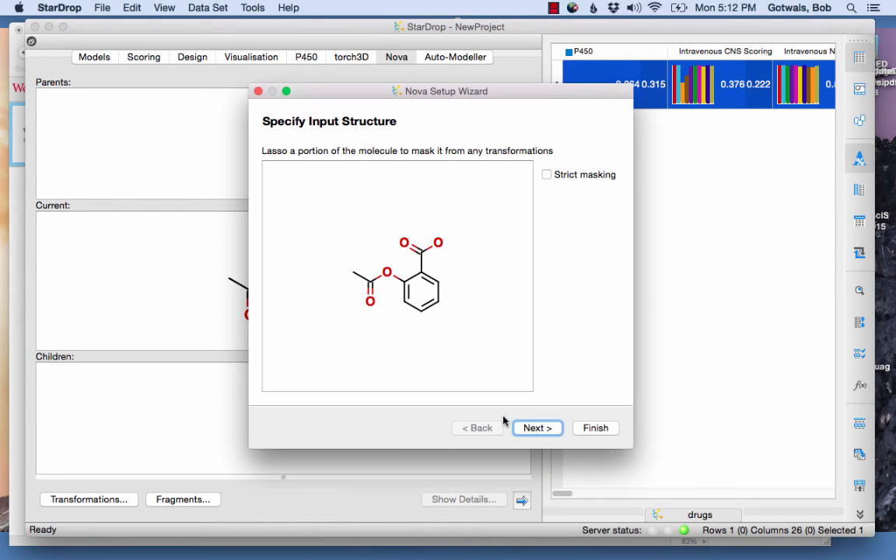
click(535, 429)
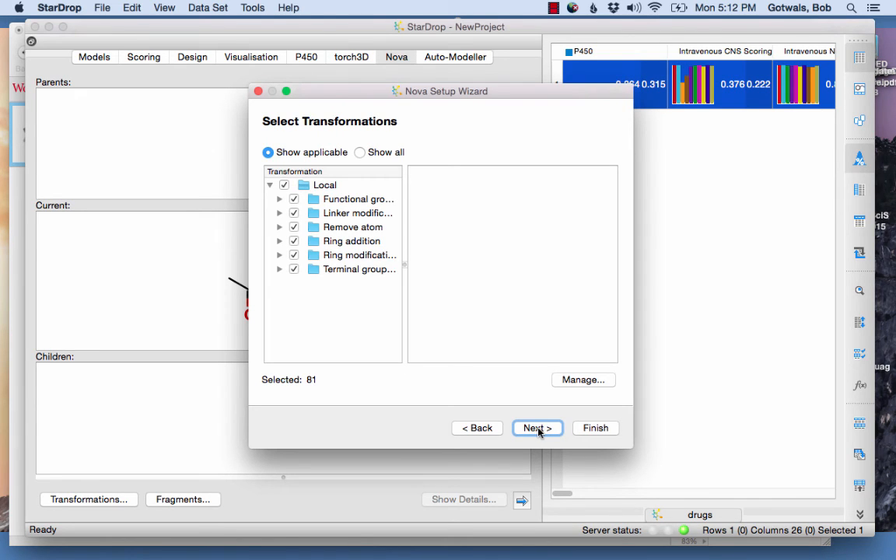
Limit the Nova transformations to the functional group set, excluding linker, remove atom, ring addition, ring modification and terminal group changes.
click(294, 213)
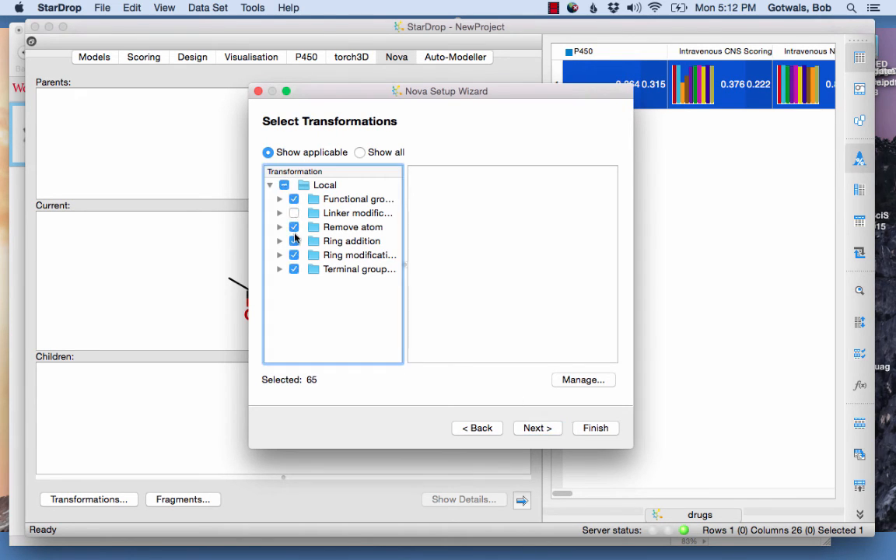
click(294, 226)
click(294, 241)
click(294, 268)
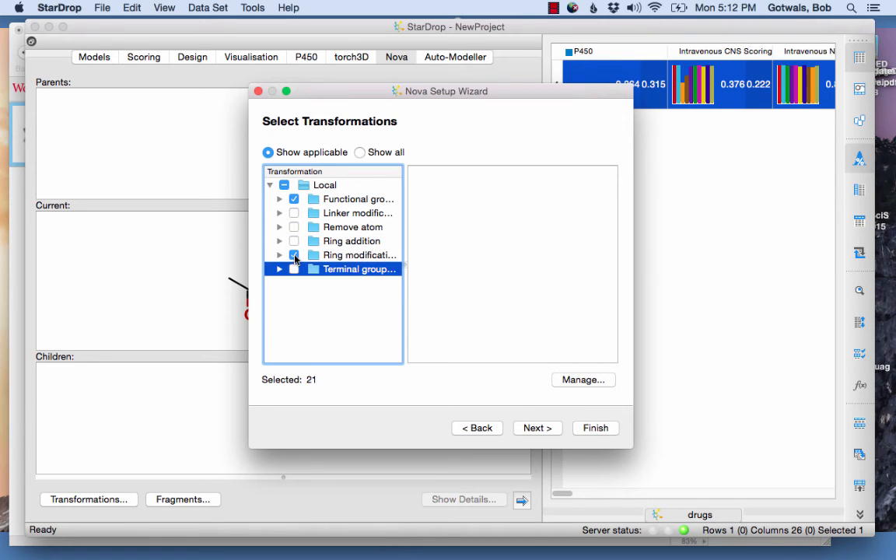
click(294, 254)
click(540, 429)
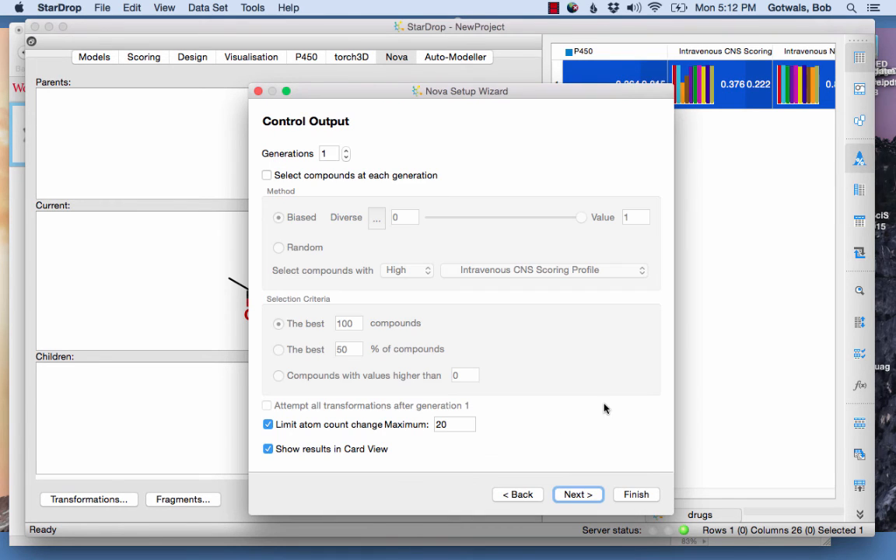
Generate one generation of compounds with the default output limits and undesirable fragments filter into a new data set named structure1.
click(587, 495)
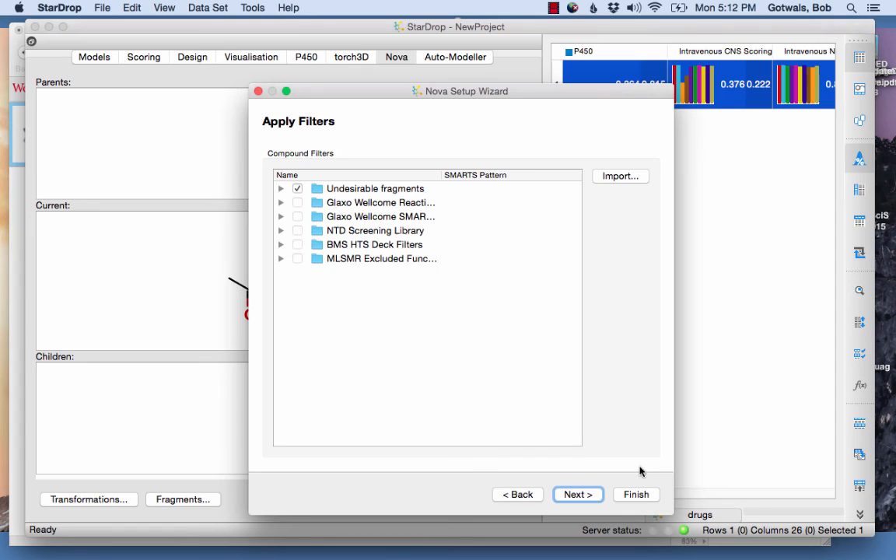
click(579, 498)
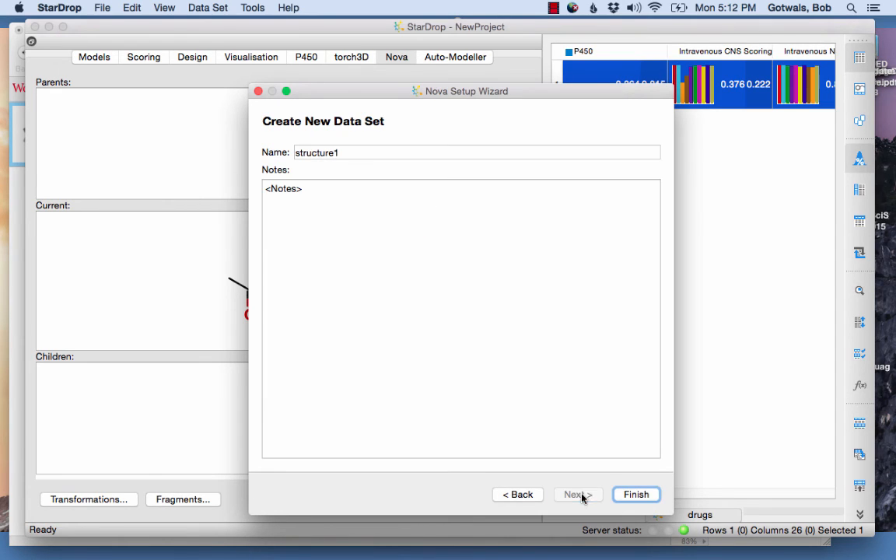
click(637, 495)
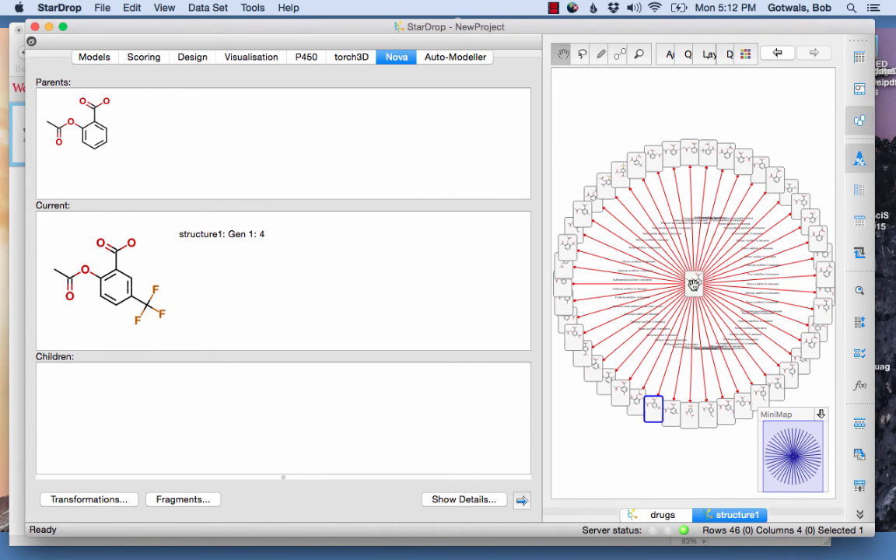
Inspect several of the generated aspirin derivatives around the network, ending on the chlorine-substituted compound.
click(693, 162)
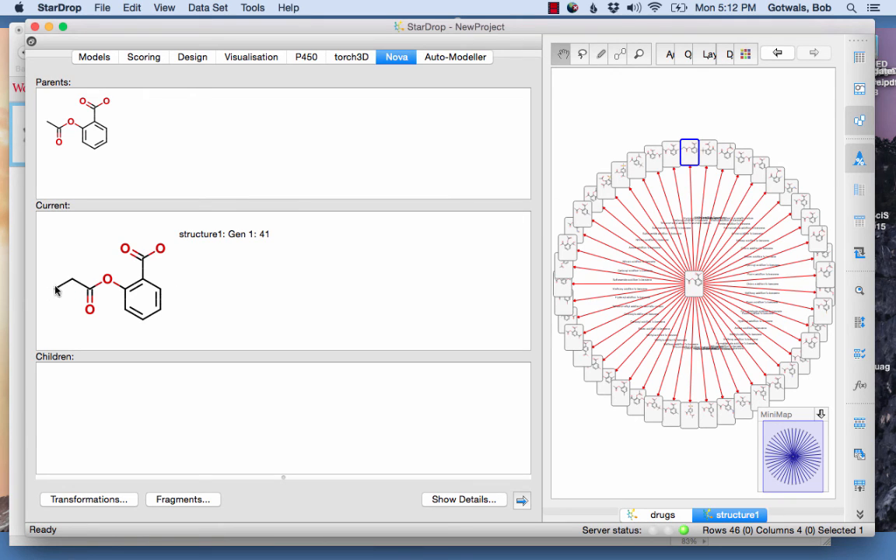
click(726, 157)
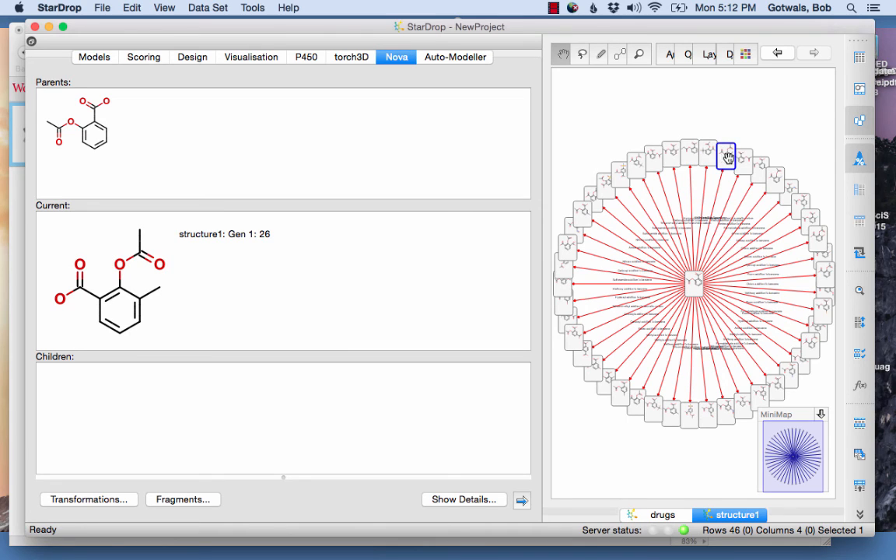
click(747, 164)
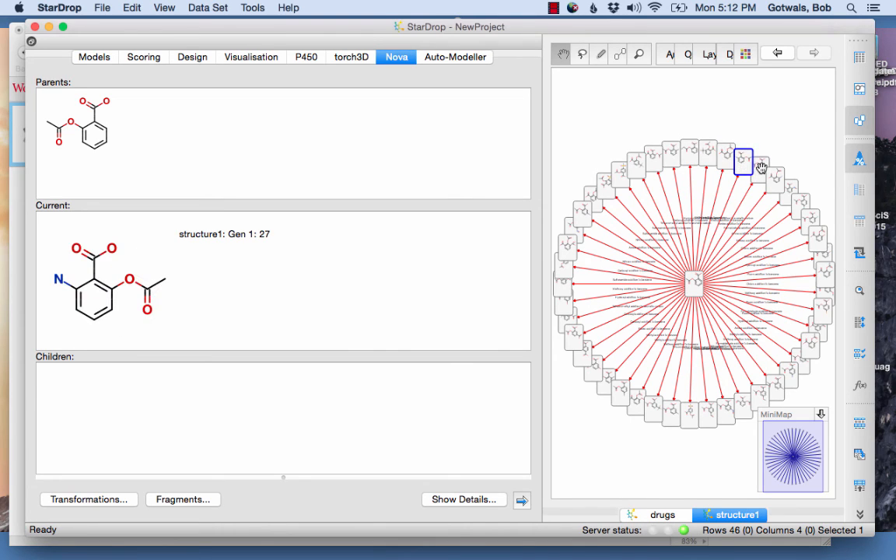
click(761, 168)
click(775, 177)
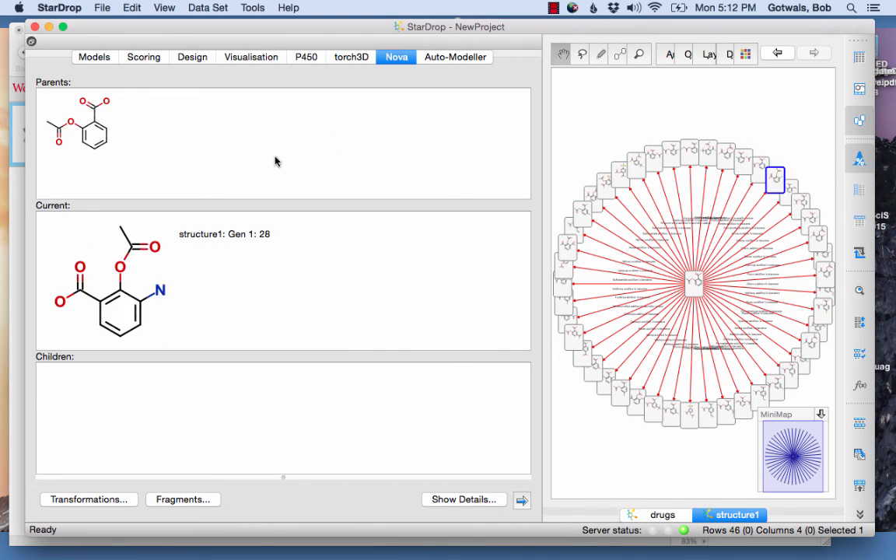
click(810, 223)
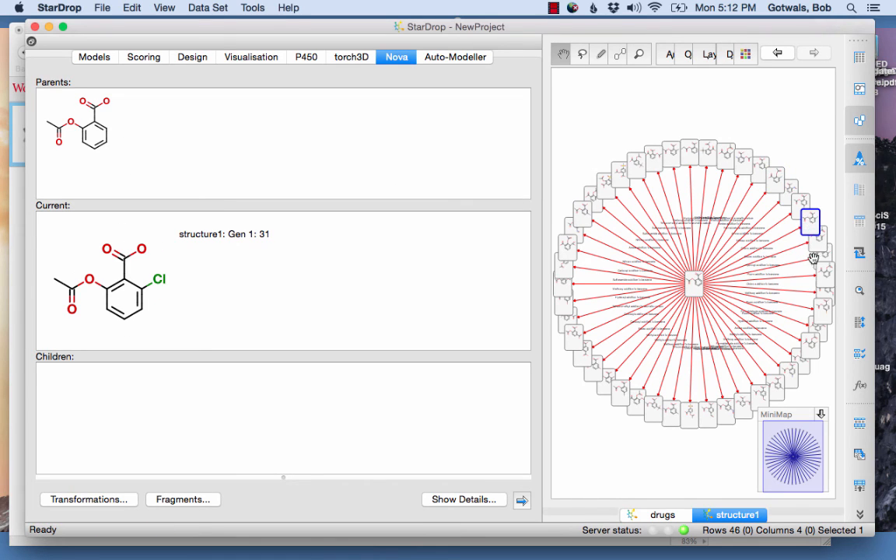
Look through the Models, Scoring, Visualisation, P450 and torch3D modules with the chlorinated derivative selected, ending back in Nova.
click(97, 58)
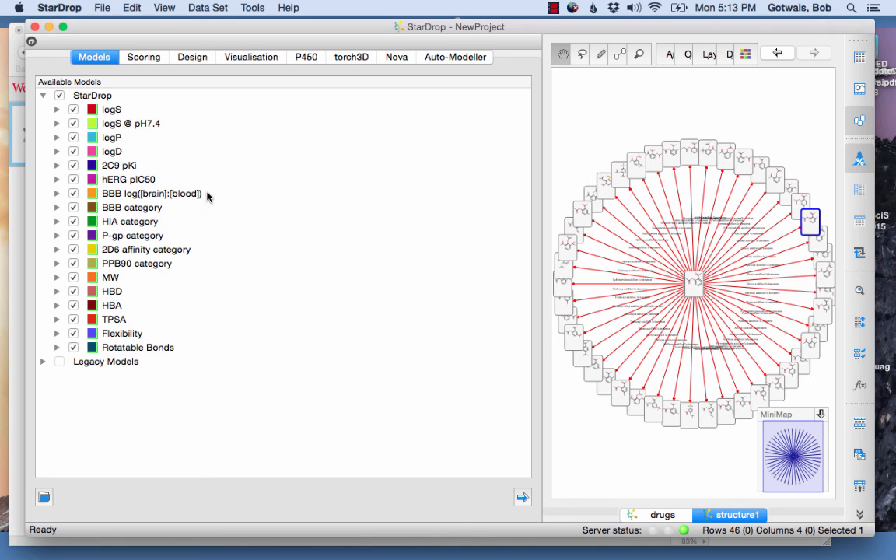
click(145, 58)
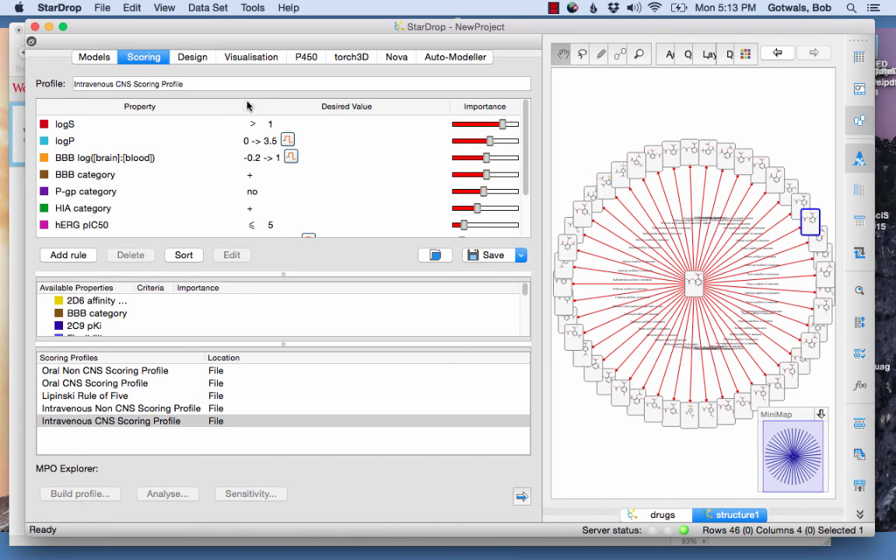
click(242, 59)
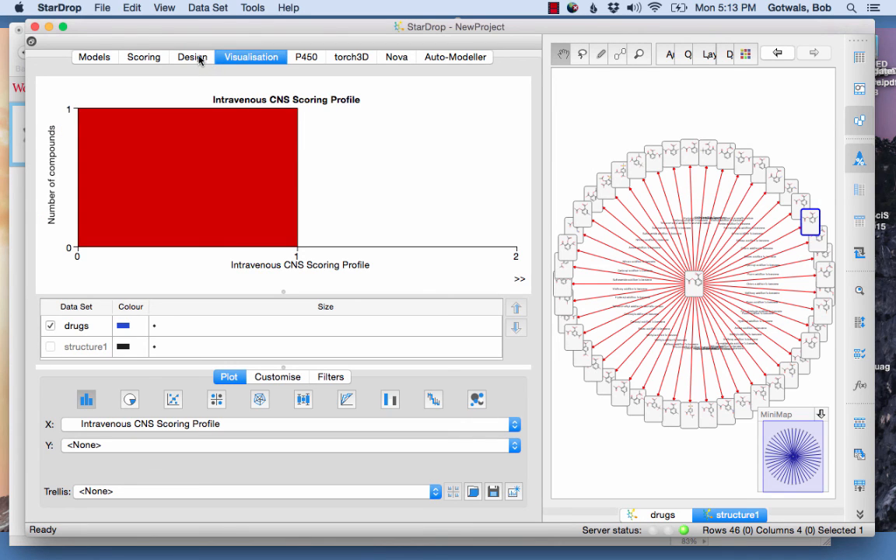
click(307, 58)
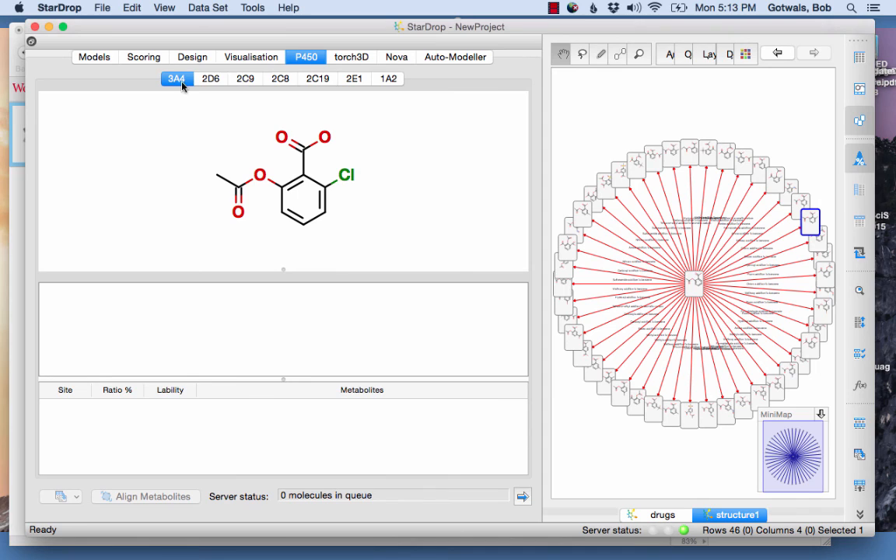
click(354, 62)
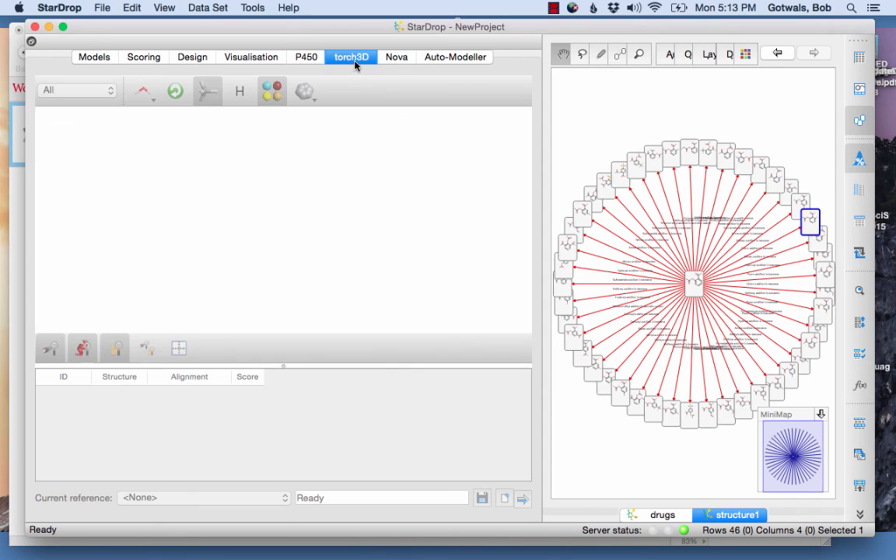
click(410, 62)
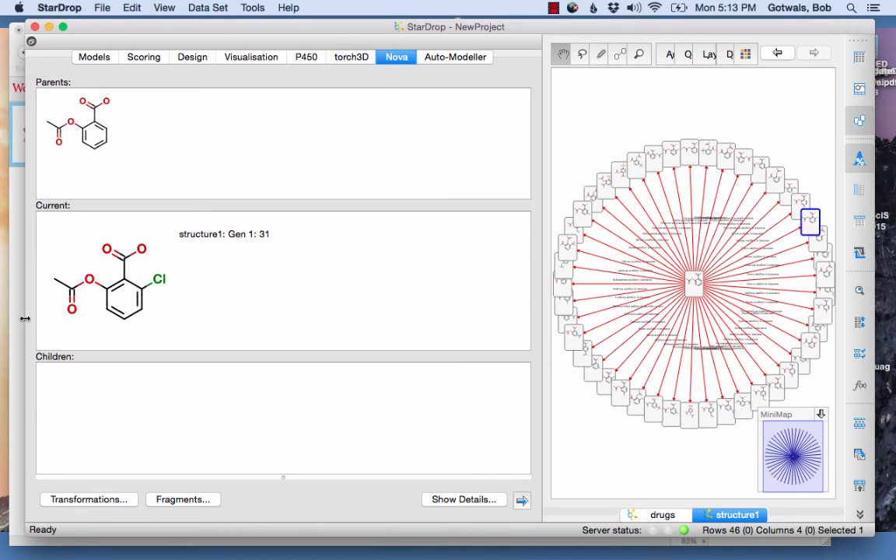